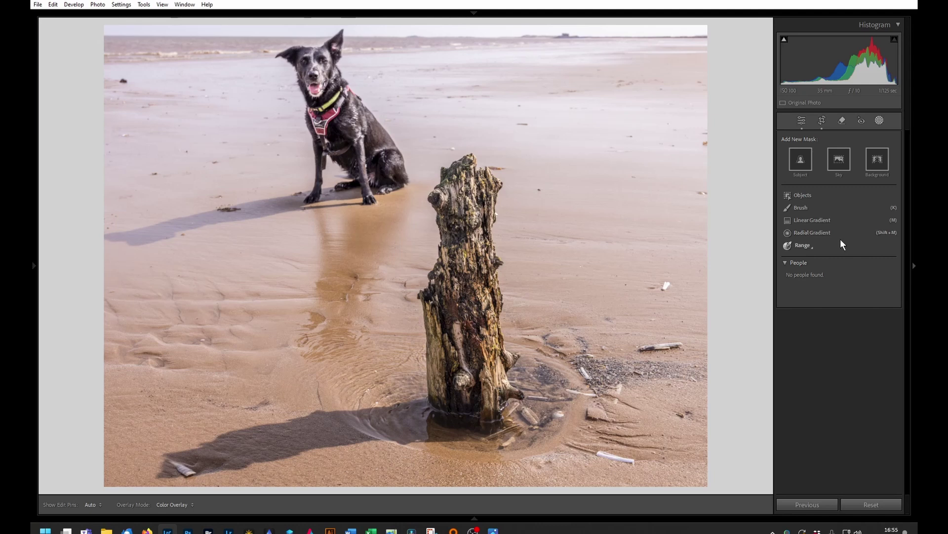
- Add a Subject mask to the beach photo and start subtracting from it with a brush
{"action": "left_click", "coordinate": [807, 159]}
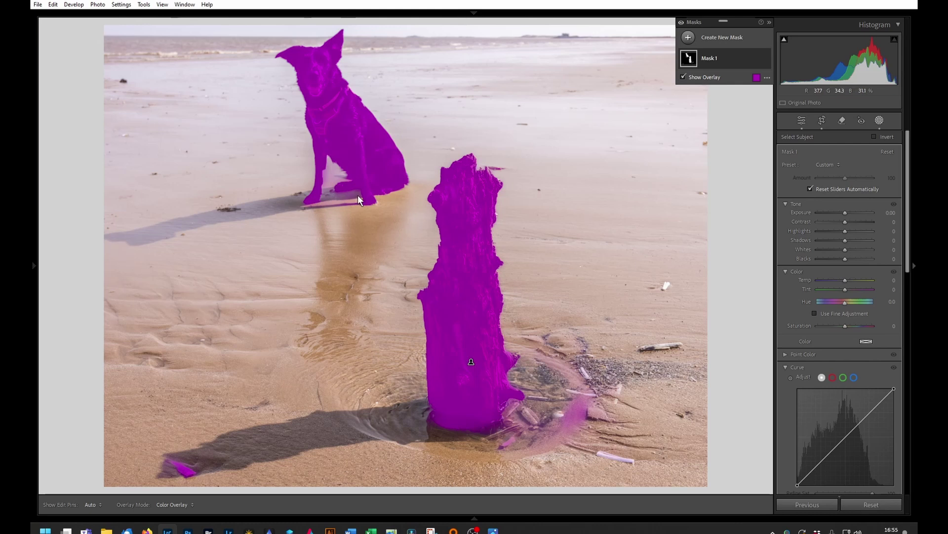
{"action": "left_click", "coordinate": [739, 58]}
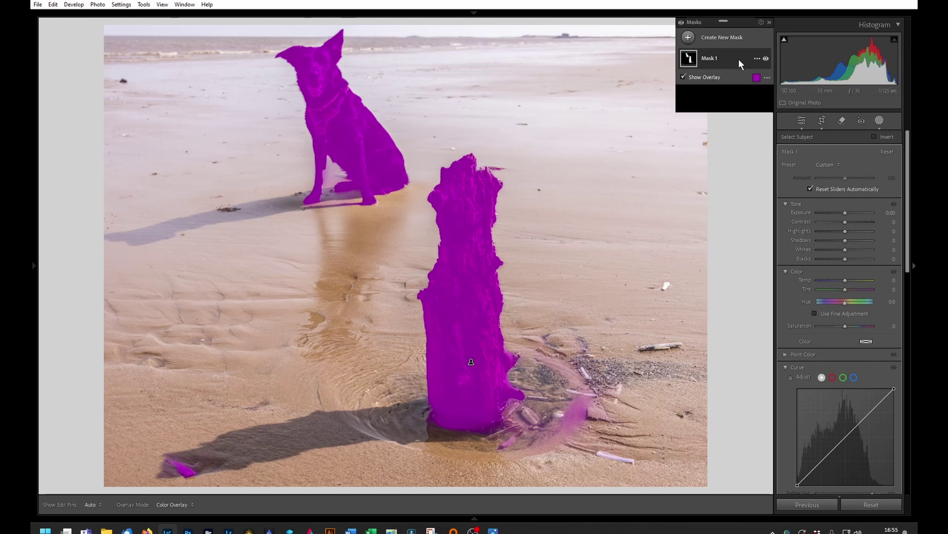
{"action": "left_click", "coordinate": [751, 89]}
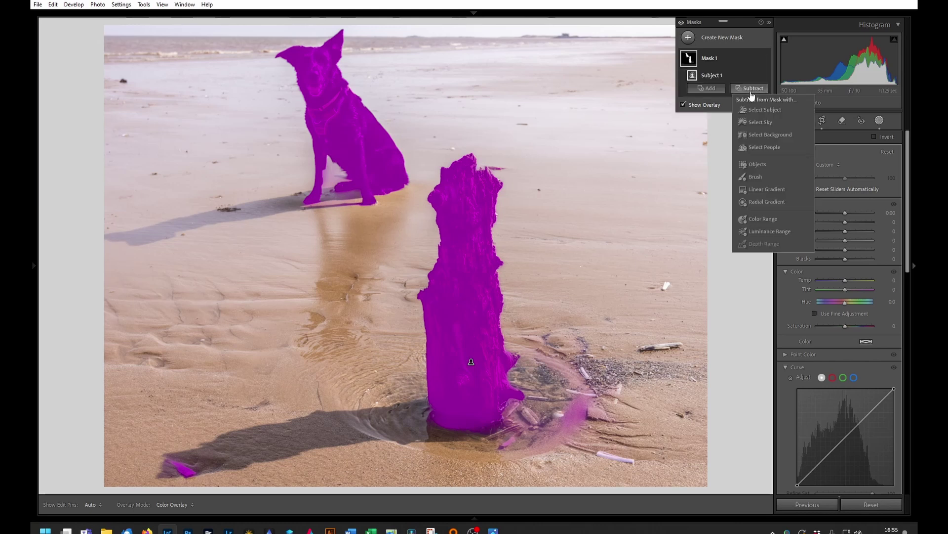
{"action": "left_click", "coordinate": [755, 176]}
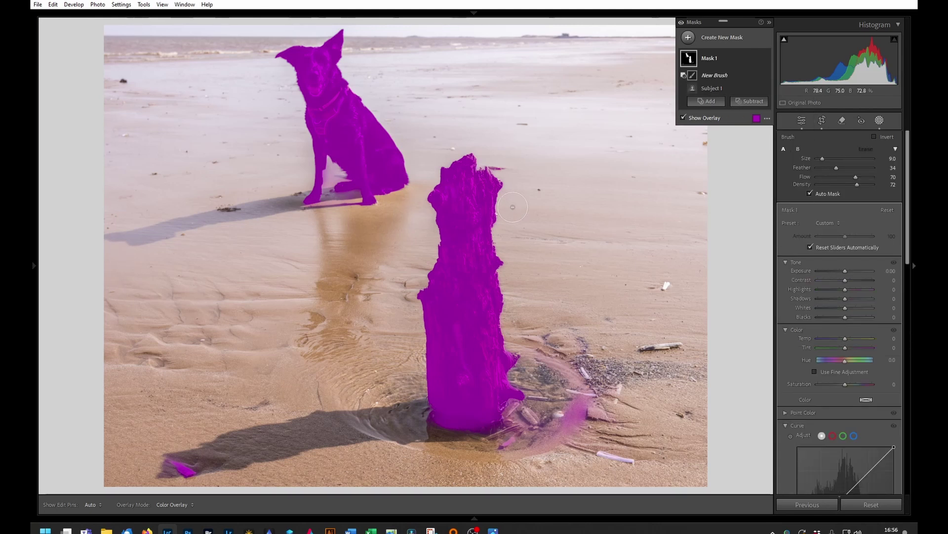
- Set the subtracting brush to size 15 with flow and density at 100
{"action": "scroll", "coordinate": [513, 207], "scroll_direction": "up", "scroll_amount": 3}
{"action": "left_click_drag", "start_coordinate": [857, 176], "coordinate": [873, 179]}
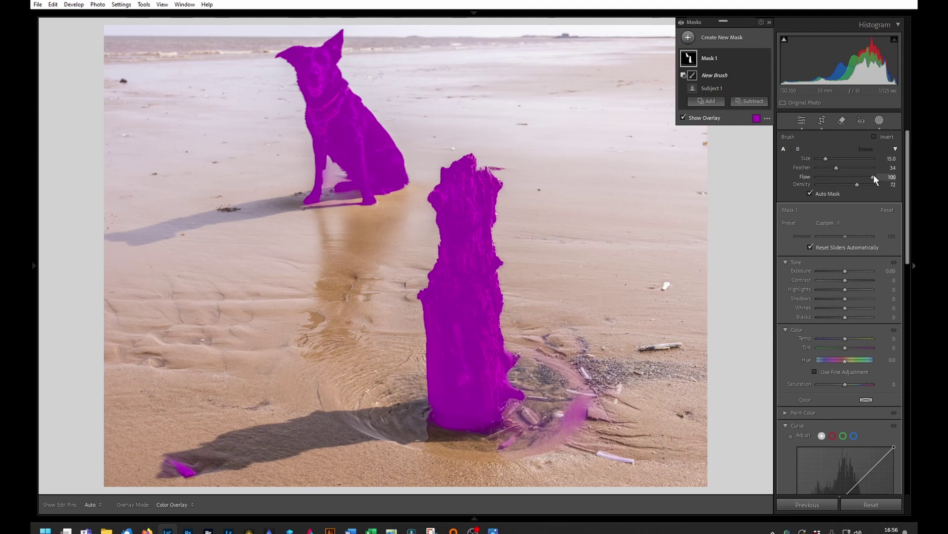
{"action": "left_click", "coordinate": [869, 184]}
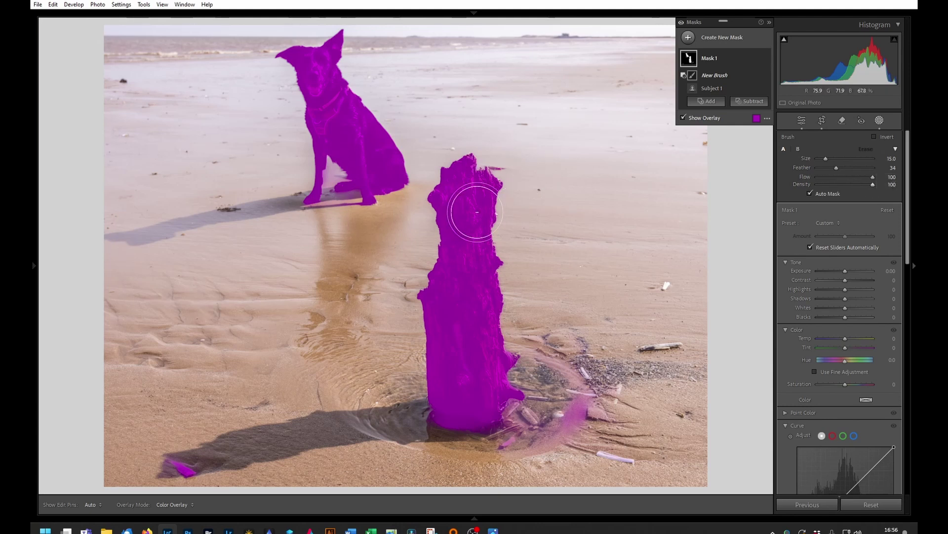
- Brush the wooden post, the debris around its base and the shell at its shadow's tip out of the mask
{"action": "key", "text": "h"}
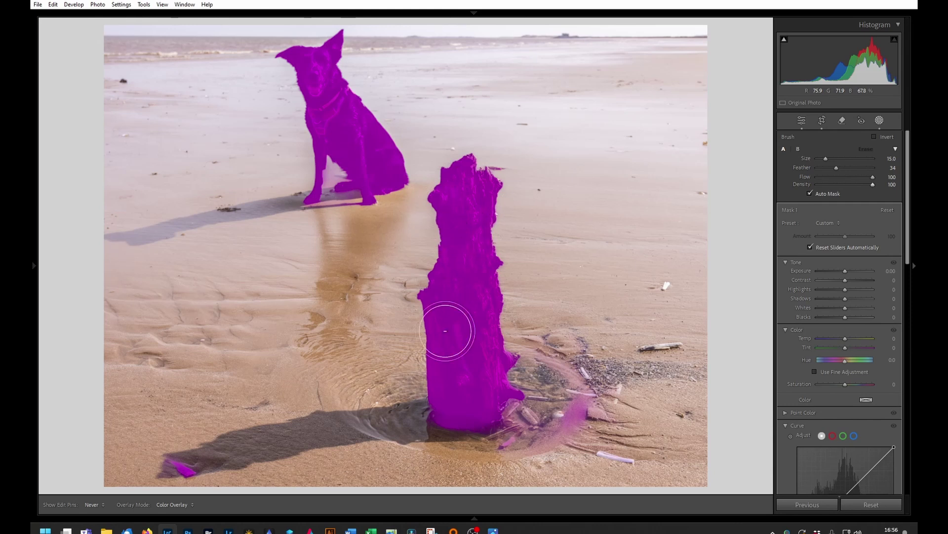
{"action": "mouse_move", "coordinate": [503, 344]}
{"action": "left_mouse_down"}
{"action": "mouse_move", "coordinate": [559, 366]}
{"action": "mouse_move", "coordinate": [573, 401]}
{"action": "mouse_move", "coordinate": [533, 444]}
{"action": "left_mouse_up"}
{"action": "key", "text": "h"}
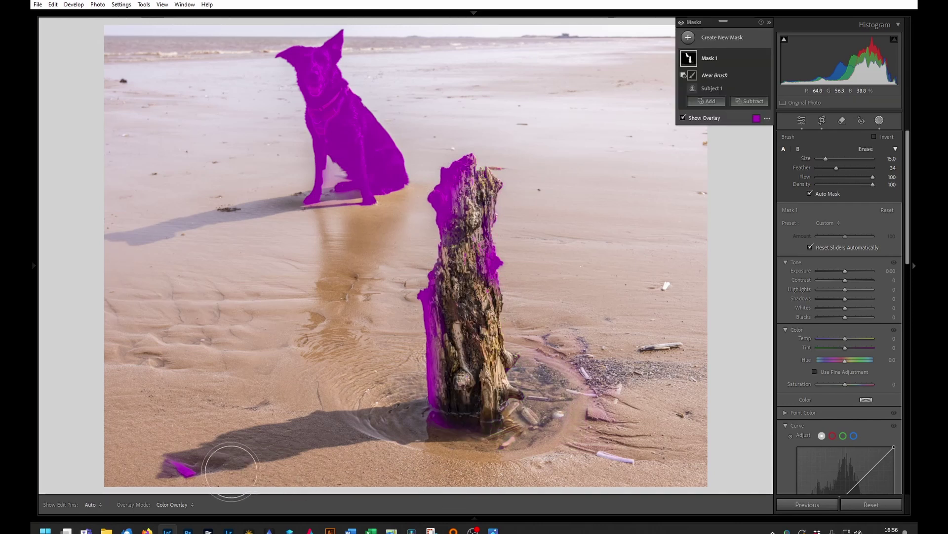
{"action": "key", "text": "h"}
{"action": "key", "text": "h"}
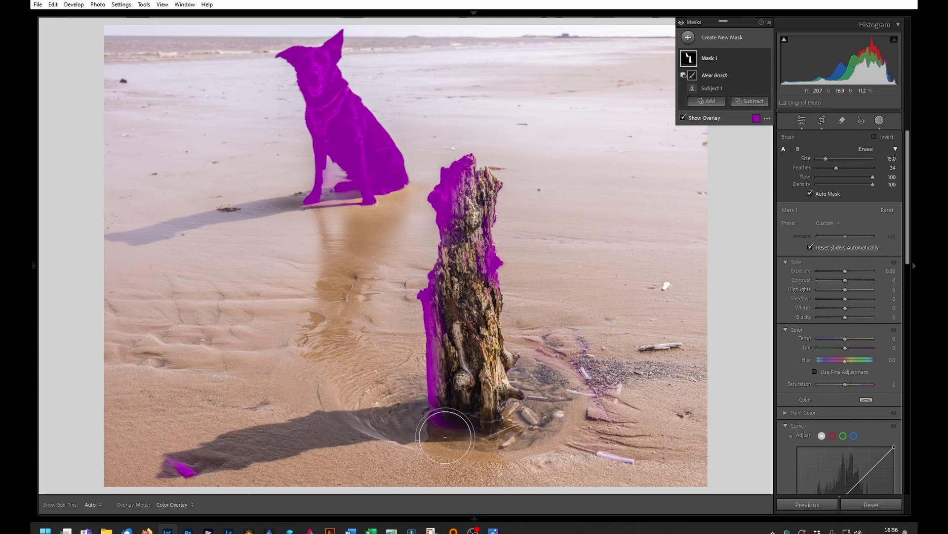
{"action": "key", "text": "h"}
{"action": "mouse_move", "coordinate": [423, 306]}
{"action": "left_mouse_down"}
{"action": "mouse_move", "coordinate": [437, 203]}
{"action": "mouse_move", "coordinate": [438, 216]}
{"action": "mouse_move", "coordinate": [464, 175]}
{"action": "left_mouse_up"}
{"action": "mouse_move", "coordinate": [473, 277]}
{"action": "left_mouse_down"}
{"action": "mouse_move", "coordinate": [489, 257]}
{"action": "mouse_move", "coordinate": [486, 222]}
{"action": "mouse_move", "coordinate": [461, 302]}
{"action": "left_mouse_up"}
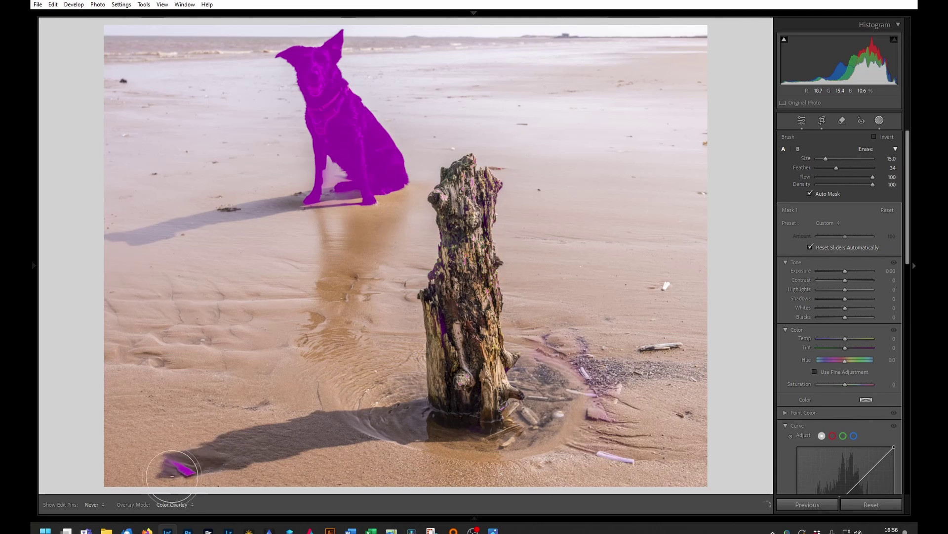
{"action": "mouse_move", "coordinate": [180, 464]}
{"action": "left_mouse_down"}
{"action": "mouse_move", "coordinate": [192, 467]}
{"action": "mouse_move", "coordinate": [188, 475]}
{"action": "mouse_move", "coordinate": [205, 466]}
{"action": "mouse_move", "coordinate": [198, 471]}
{"action": "left_mouse_up"}
{"action": "key", "text": "h"}
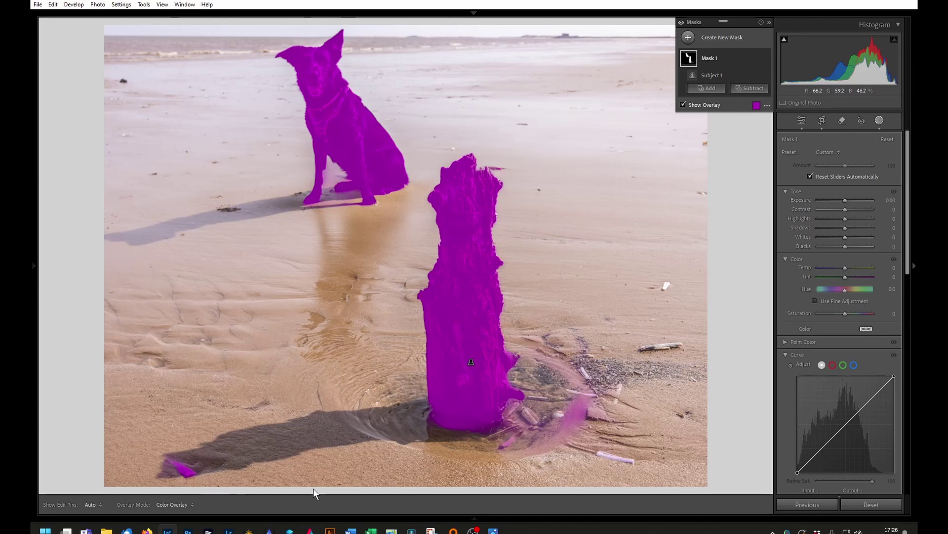
- Add a new mask selecting the background, then duplicate and invert that mask
{"action": "left_click", "coordinate": [689, 38]}
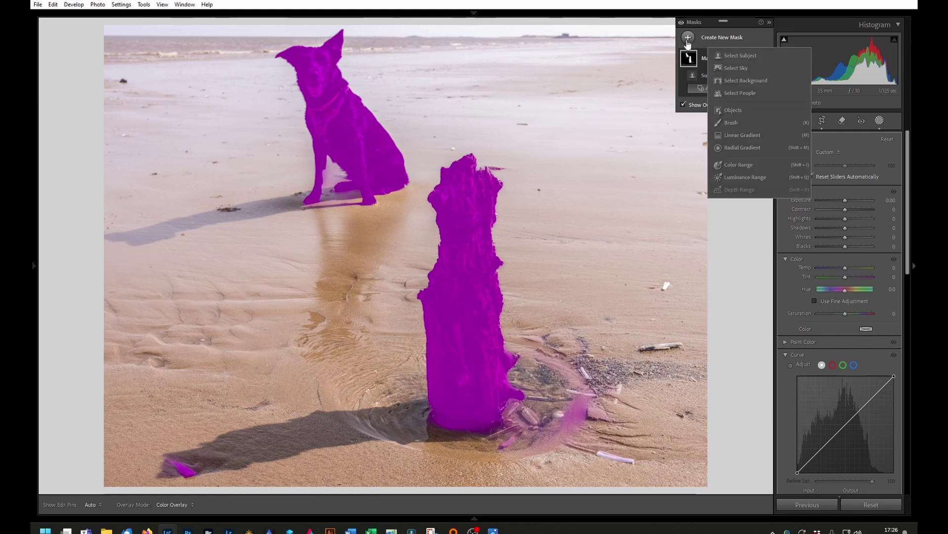
{"action": "left_click", "coordinate": [747, 79]}
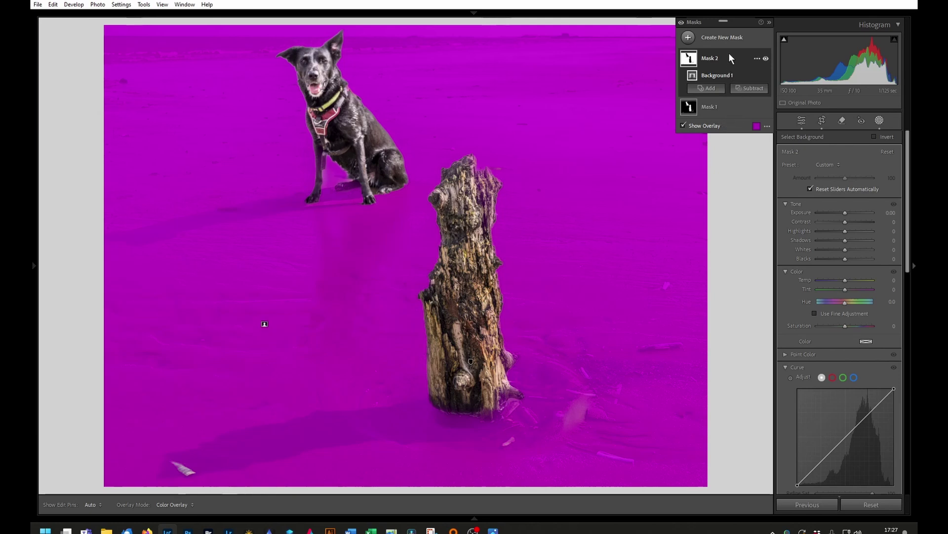
{"action": "left_click", "coordinate": [757, 57]}
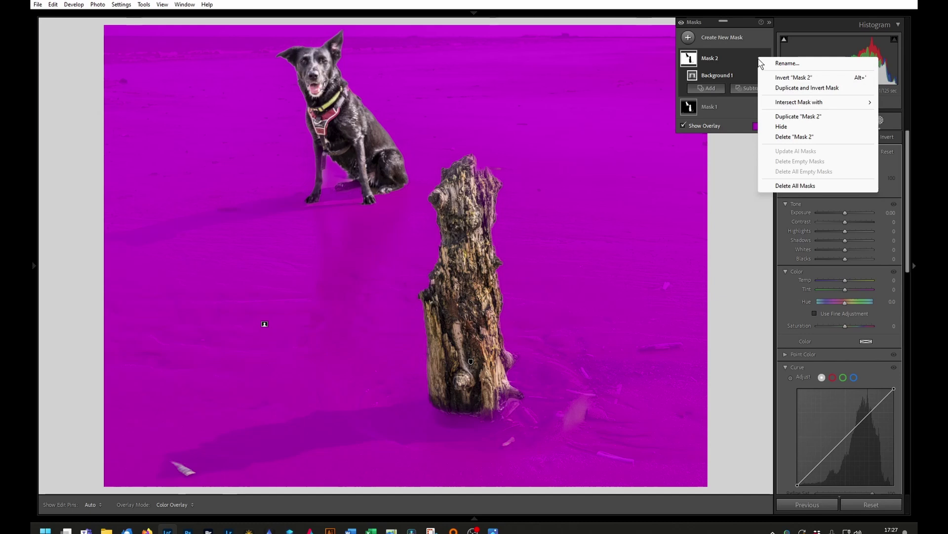
{"action": "left_click", "coordinate": [800, 88]}
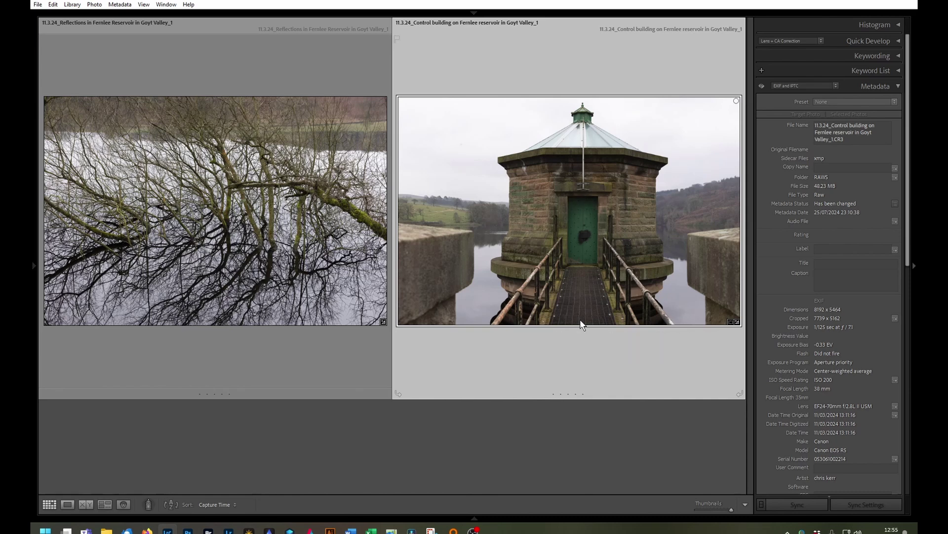
- Open the reservoir control building photo for masking and add a Sky mask
{"action": "key", "text": "d"}
{"action": "key", "text": "shift+w"}
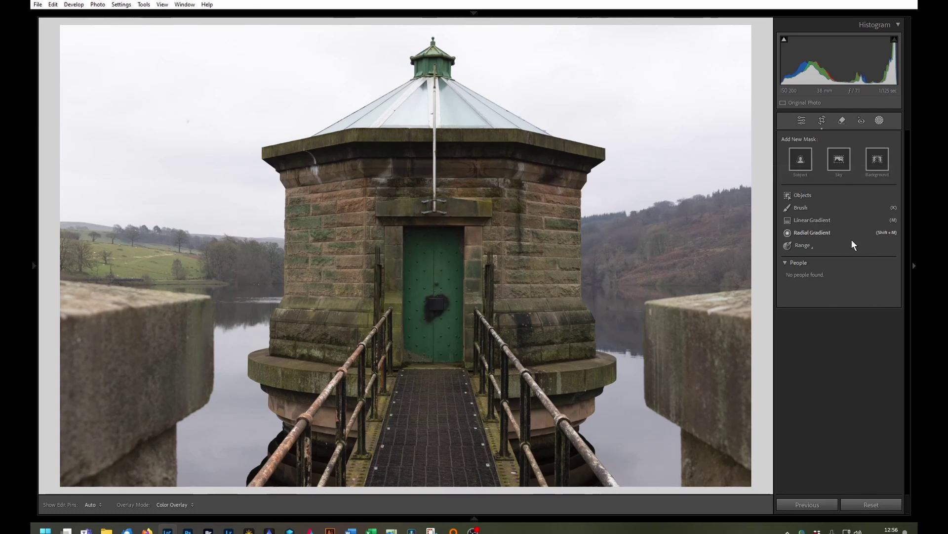
{"action": "left_click", "coordinate": [839, 158]}
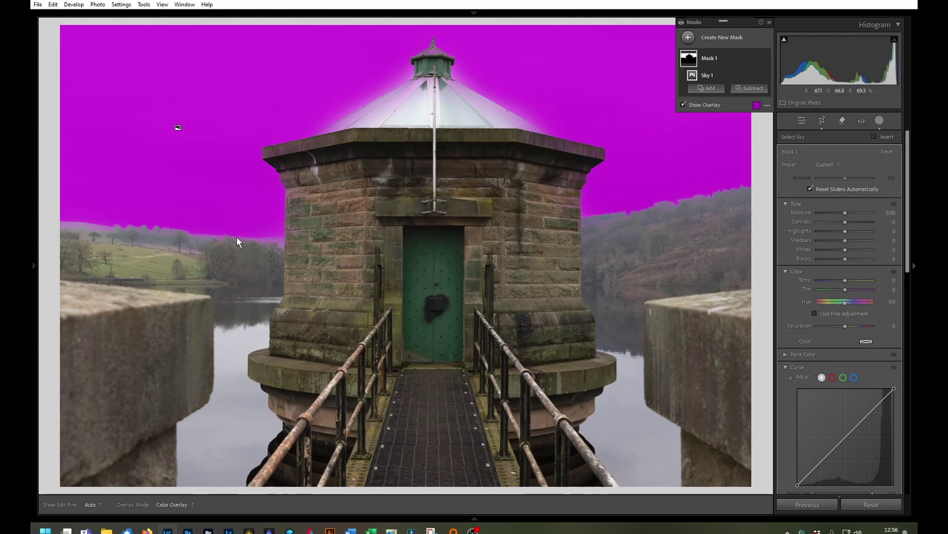
- Darken the sky through its mask and set Dehaze to 10, comparing the photo with the mask hidden and shown
{"action": "key", "text": "ctrl+equal"}
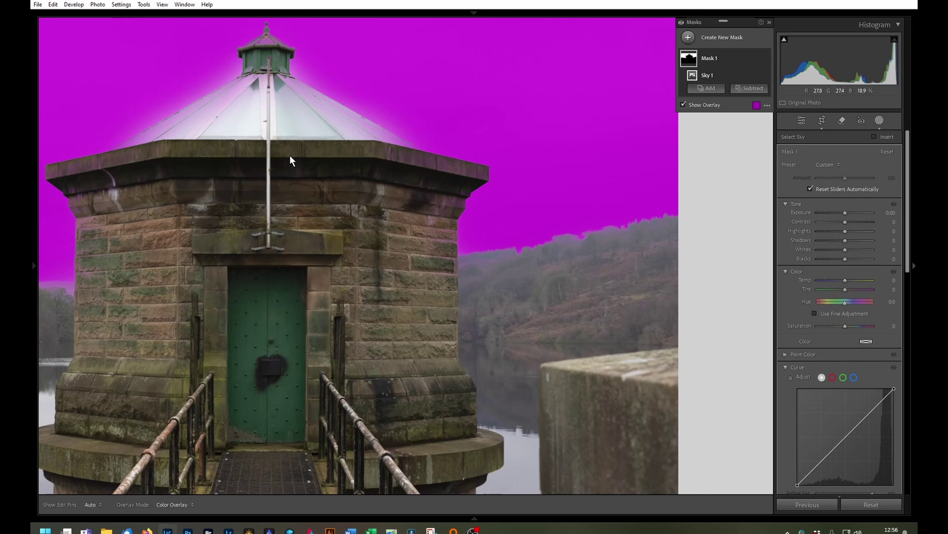
{"action": "key", "text": "z"}
{"action": "left_click_drag", "start_coordinate": [846, 213], "coordinate": [816, 233]}
{"action": "scroll", "coordinate": [825, 237], "scroll_direction": "down", "scroll_amount": 3}
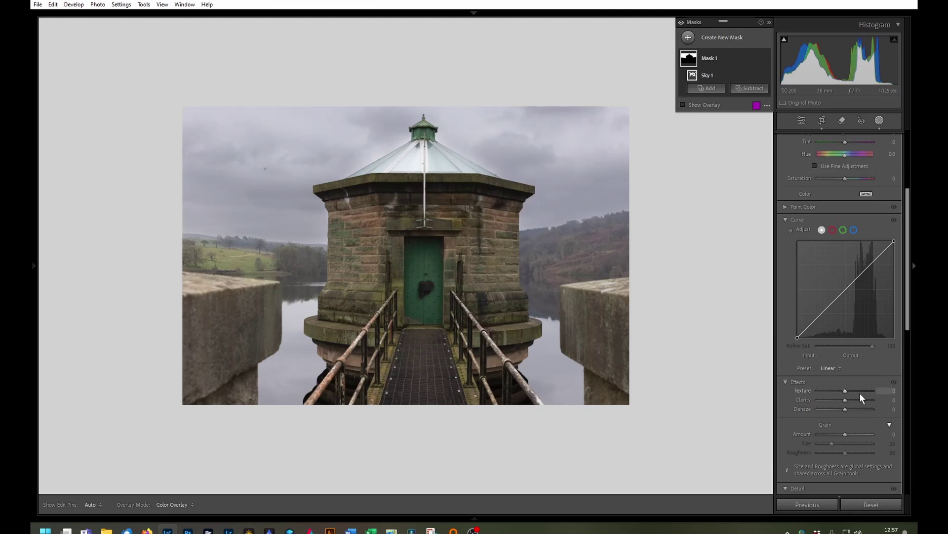
{"action": "left_click_drag", "start_coordinate": [849, 409], "coordinate": [849, 413]}
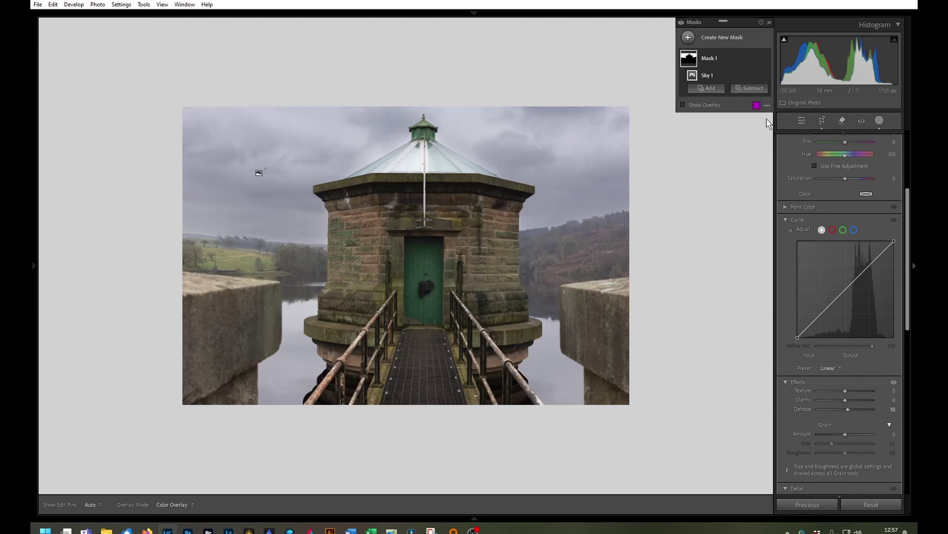
{"action": "left_click", "coordinate": [766, 59]}
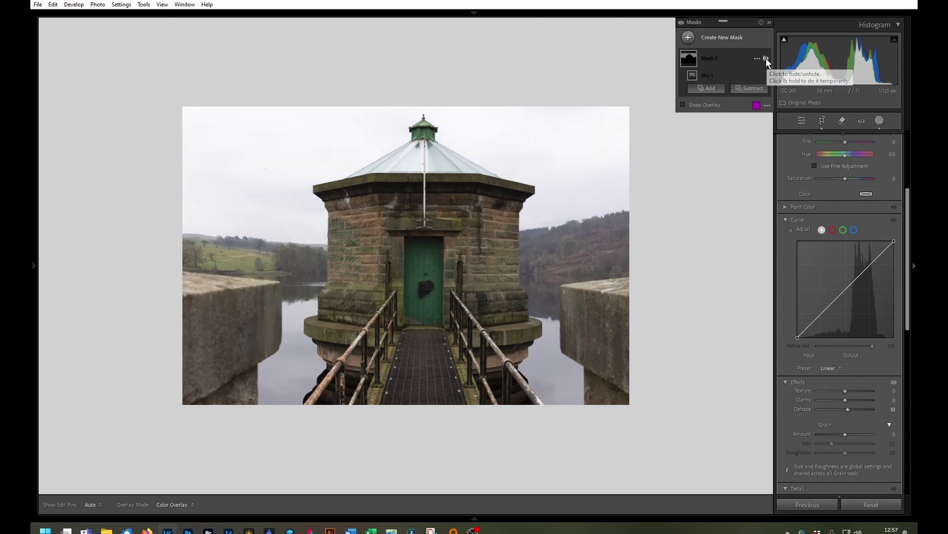
{"action": "left_click", "coordinate": [767, 59]}
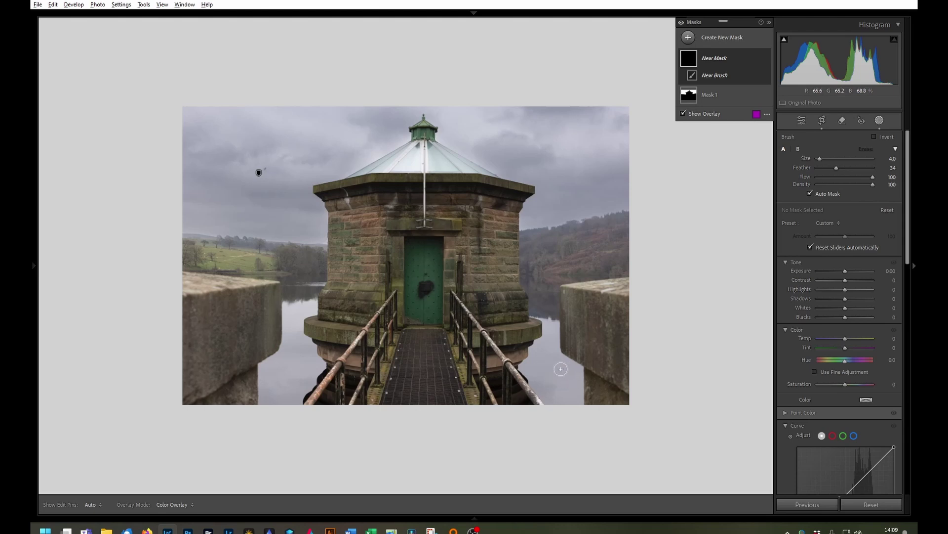
- Return to the photo grid and rotate the control building photo counter-clockwise twice to turn it upside down
{"action": "key", "text": "c"}
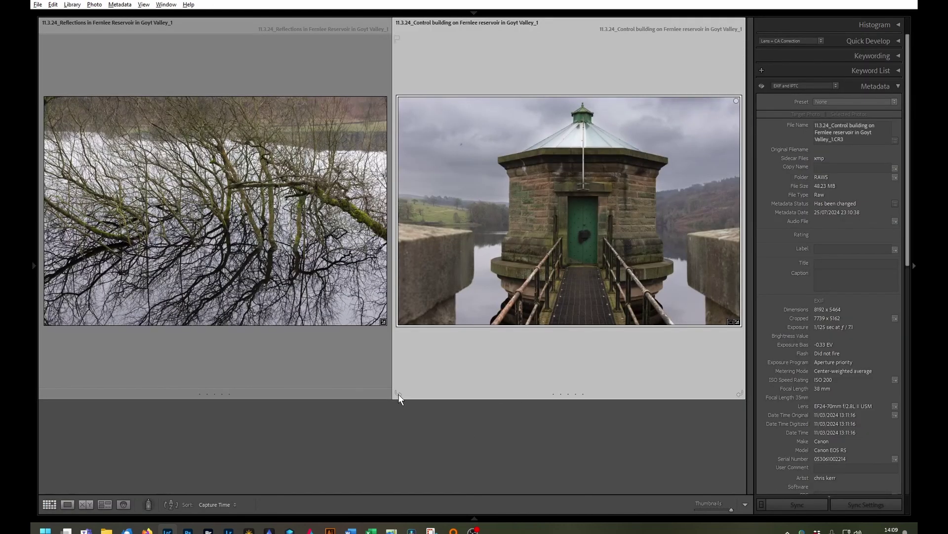
{"action": "left_click", "coordinate": [398, 394]}
{"action": "left_click", "coordinate": [398, 394]}
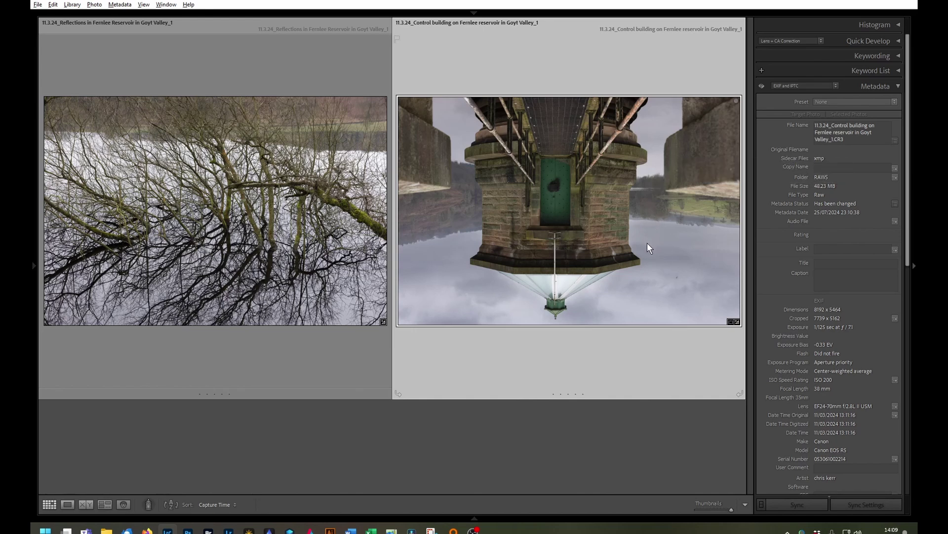
- Open the inverted building photo for editing and add a second Sky mask to select the water
{"action": "key", "text": "d"}
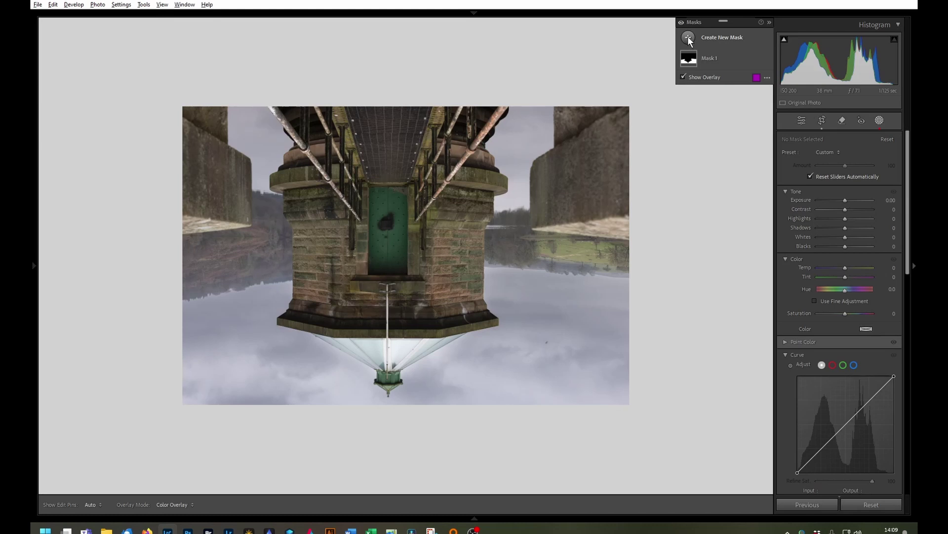
{"action": "left_click", "coordinate": [689, 38]}
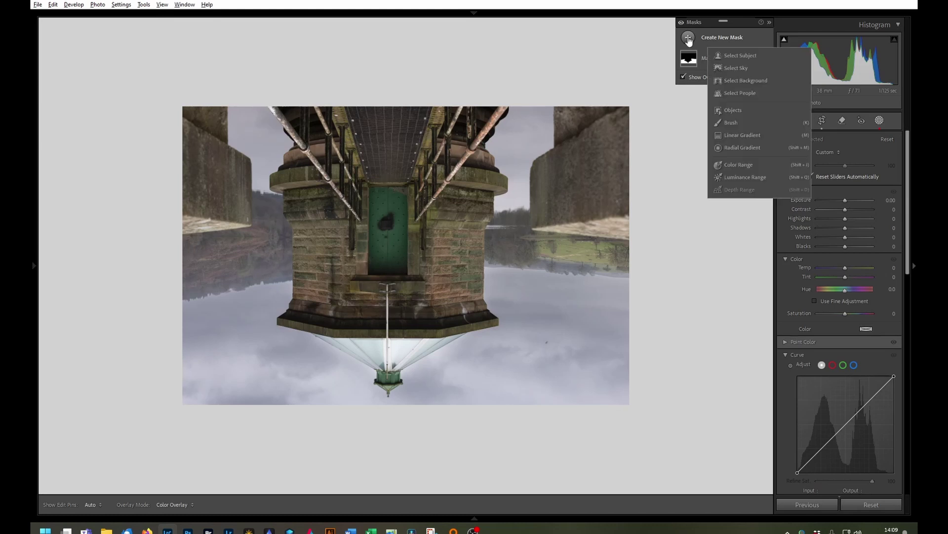
{"action": "left_click", "coordinate": [728, 73]}
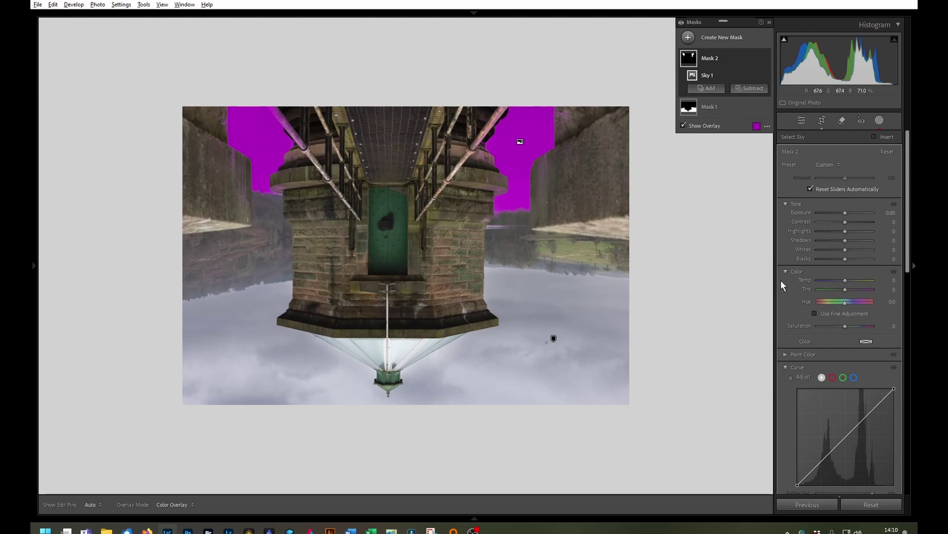
- Darken the water through the new mask and set its Dehaze to 14, checking the mask's effect
{"action": "left_click_drag", "start_coordinate": [844, 215], "coordinate": [835, 233]}
{"action": "left_click_drag", "start_coordinate": [845, 280], "coordinate": [850, 287]}
{"action": "scroll", "coordinate": [840, 281], "scroll_direction": "down", "scroll_amount": 5}
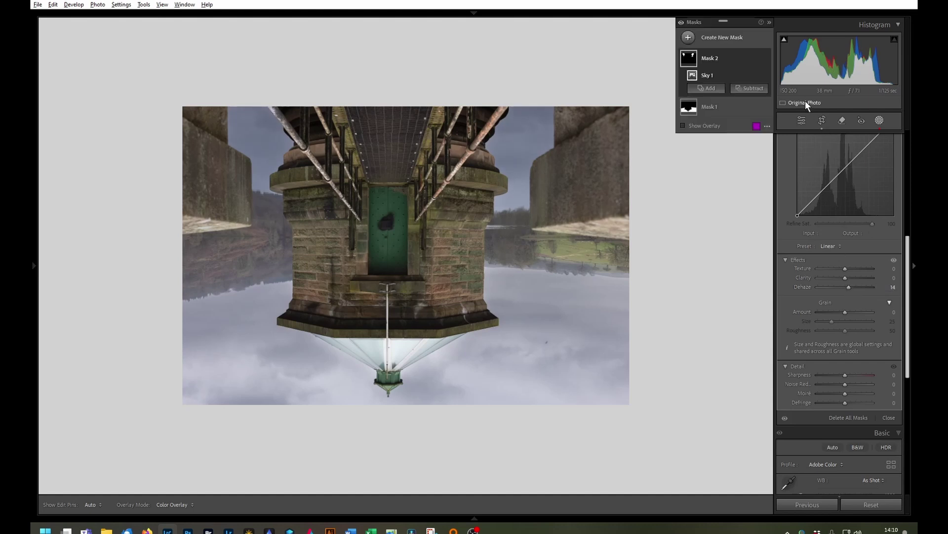
{"action": "left_click", "coordinate": [766, 59]}
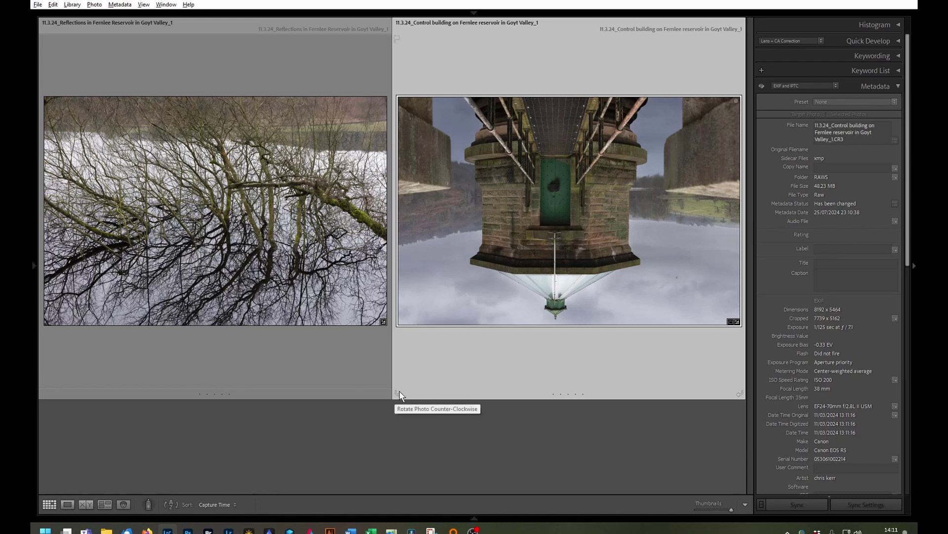
- Rotate the building photo counter-clockwise twice back to upright and compare its before and after versions
{"action": "left_click", "coordinate": [399, 393]}
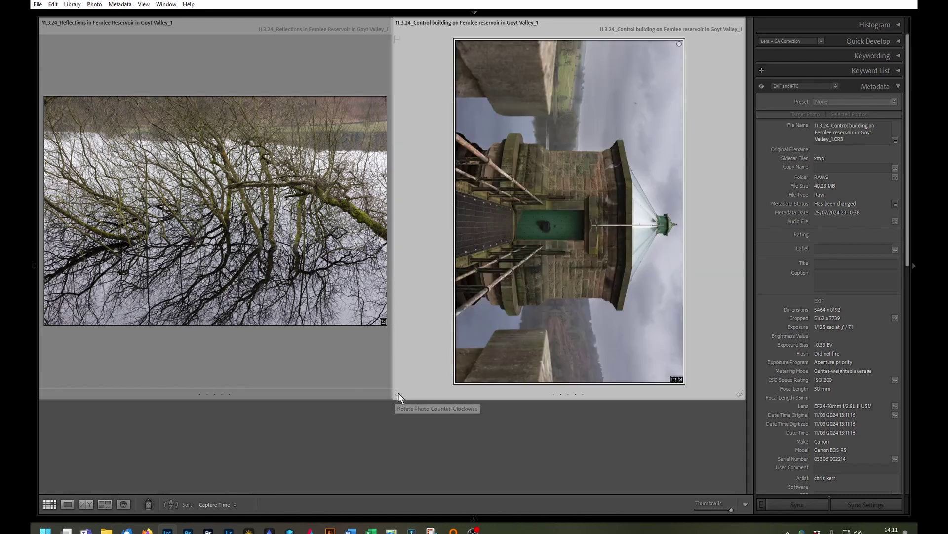
{"action": "left_click", "coordinate": [399, 394]}
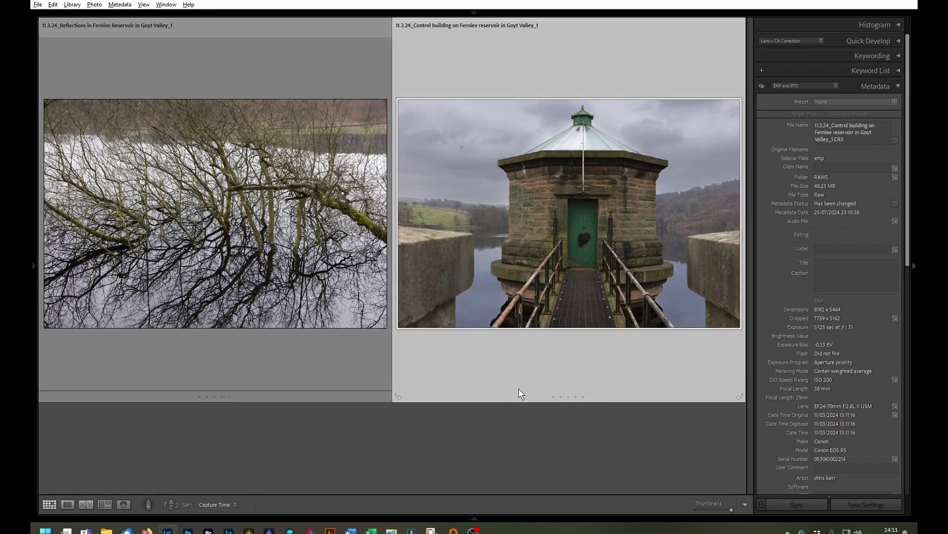
{"action": "key", "text": "d"}
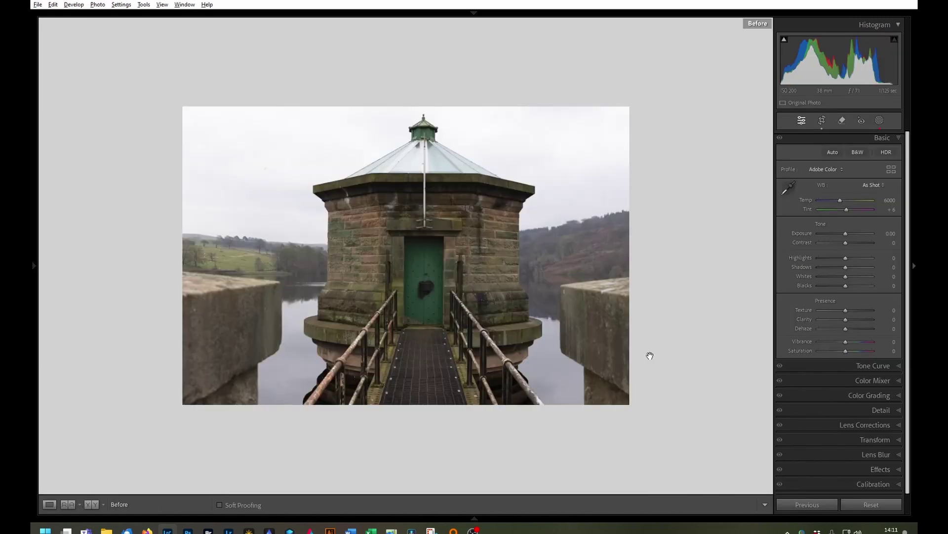
{"action": "key", "text": "backslash"}
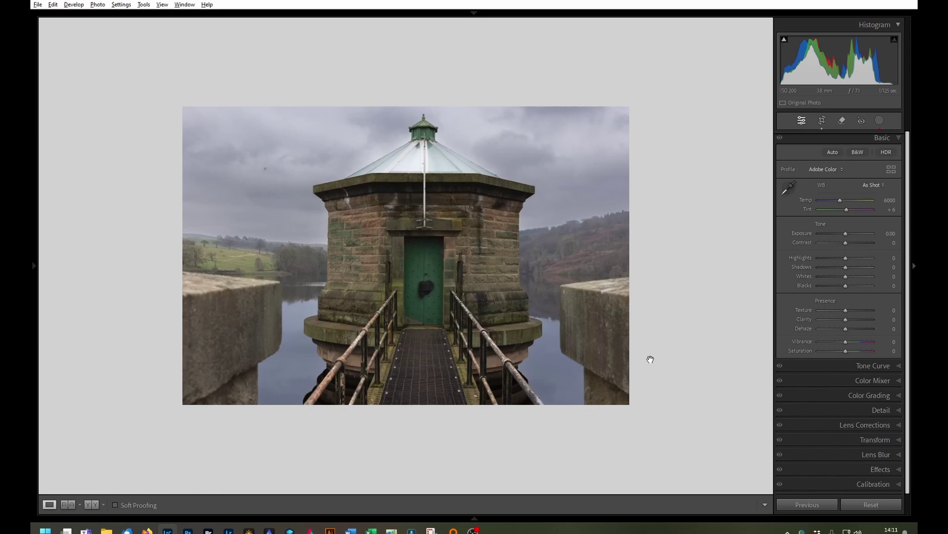
{"action": "key", "text": "backslash"}
{"action": "key", "text": "backslash"}
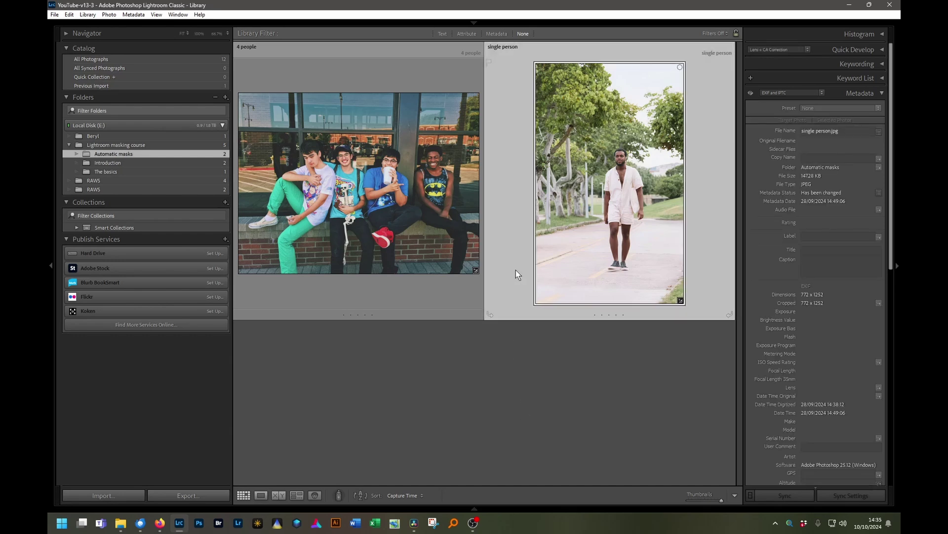
- Open the single person photo for masking, choose Person 1 and preview each body-part option, finishing with Entire Person
{"action": "key", "text": "shift+w"}
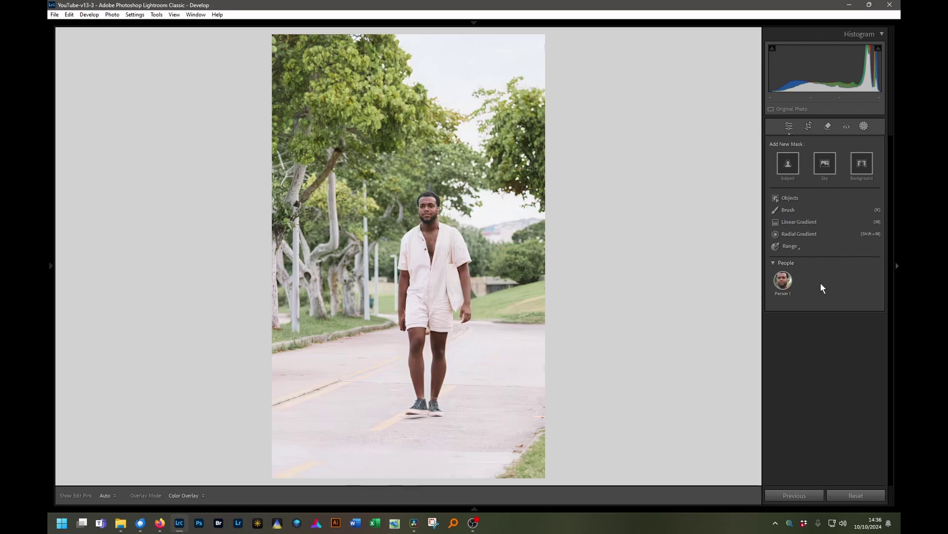
{"action": "left_click", "coordinate": [783, 280]}
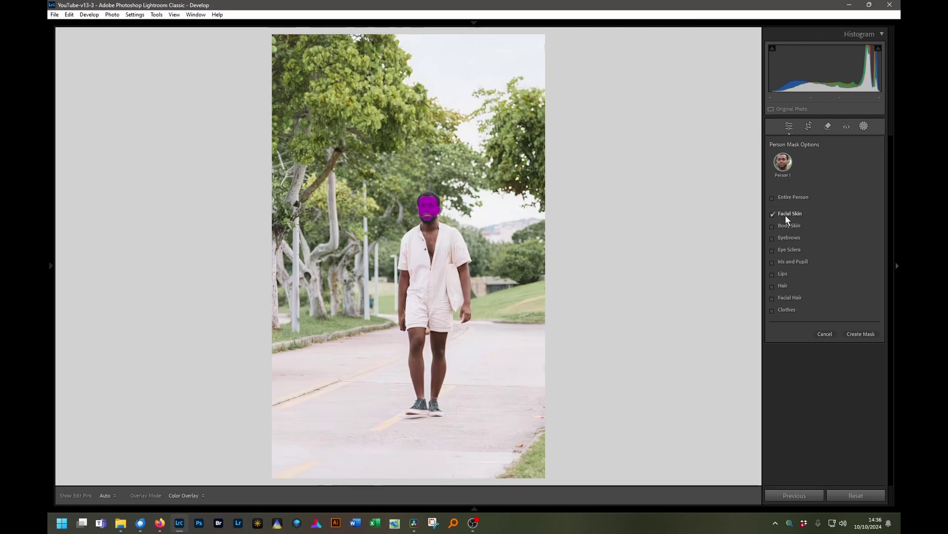
{"action": "left_click", "coordinate": [789, 226]}
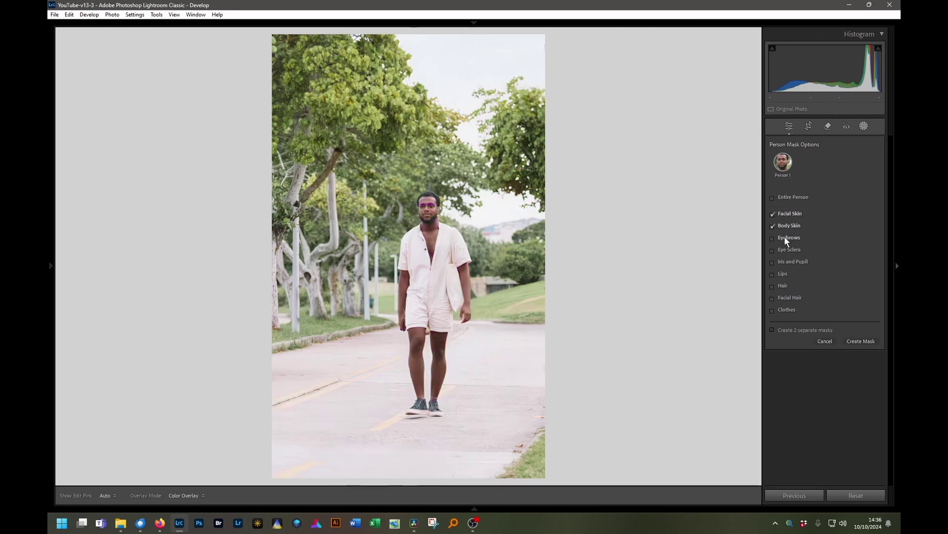
{"action": "left_click", "coordinate": [787, 239]}
{"action": "left_click", "coordinate": [788, 251]}
{"action": "left_click", "coordinate": [787, 262]}
{"action": "left_click", "coordinate": [784, 275]}
{"action": "left_click", "coordinate": [784, 286]}
{"action": "left_click", "coordinate": [786, 298]}
{"action": "left_click", "coordinate": [787, 310]}
{"action": "left_click", "coordinate": [772, 198]}
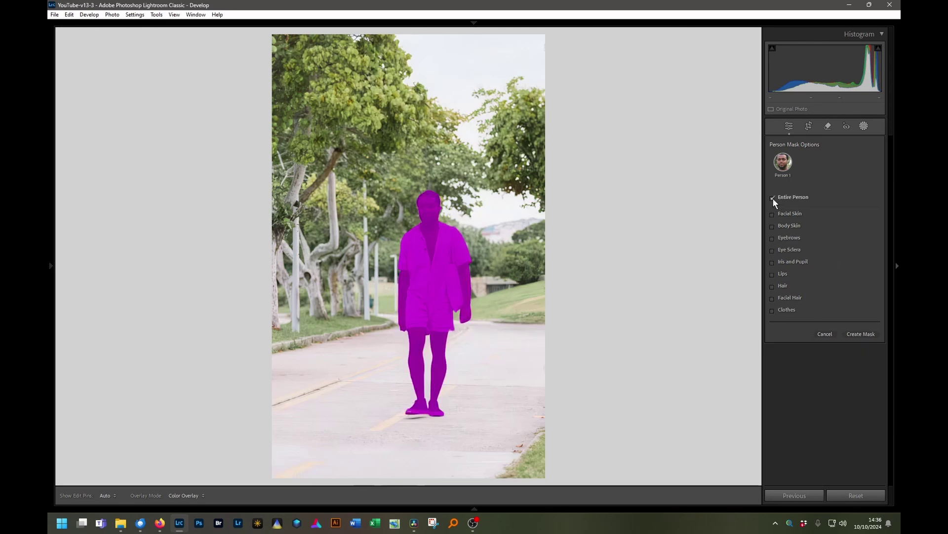
- Try combining the Eyebrows and Iris and Pupil options for Person 1, and clear both selections
{"action": "left_click", "coordinate": [773, 239]}
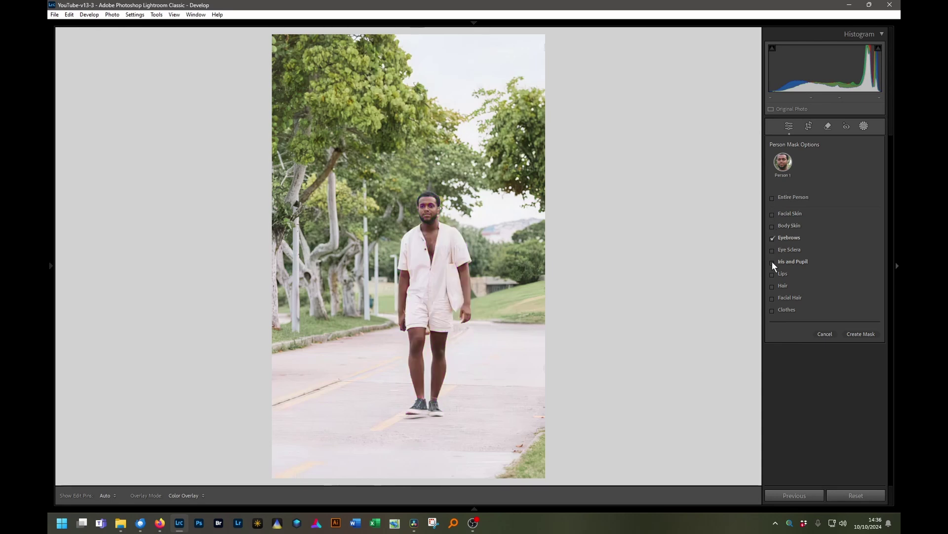
{"action": "left_click", "coordinate": [773, 263]}
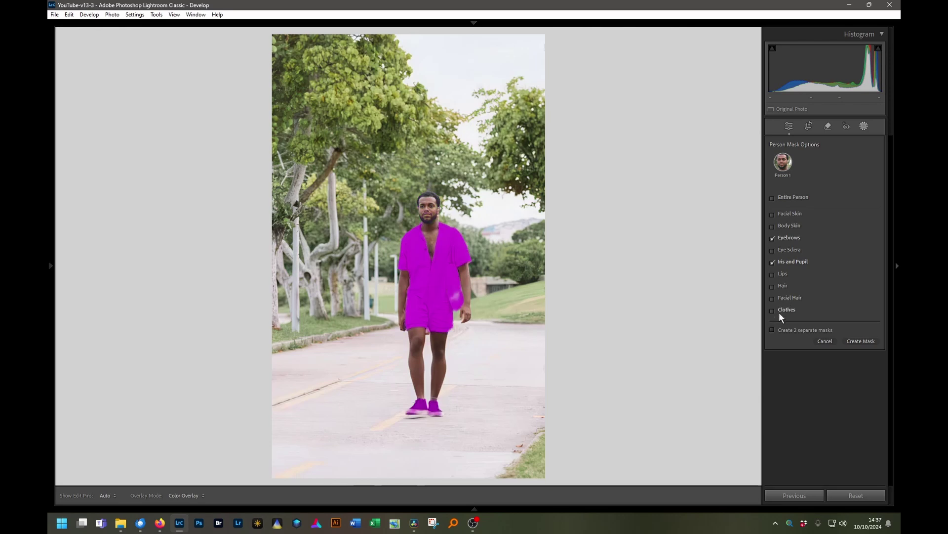
{"action": "left_click", "coordinate": [770, 260]}
{"action": "left_click", "coordinate": [772, 240]}
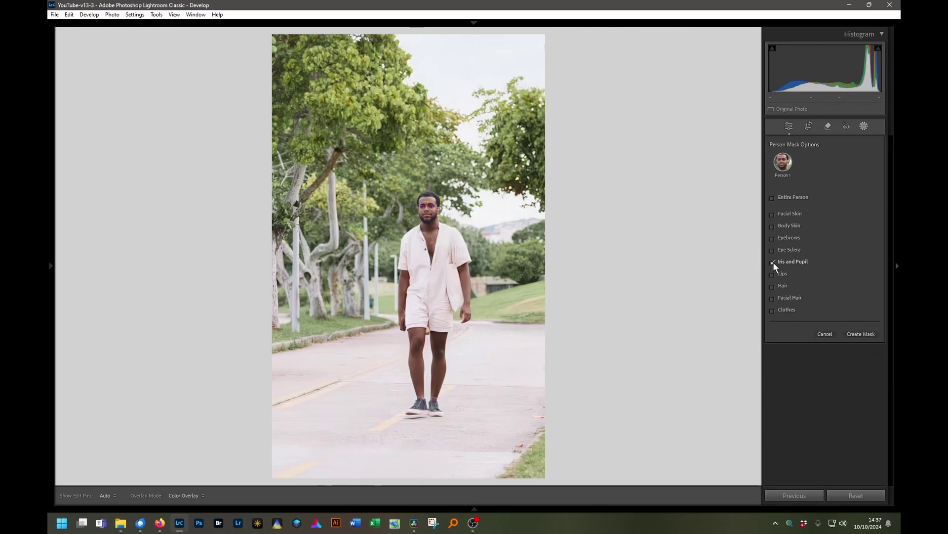
- Create a Clothes mask for Person 1 and tint it orange with hue 30 and saturation 79
{"action": "left_click", "coordinate": [772, 309]}
{"action": "left_click", "coordinate": [863, 333]}
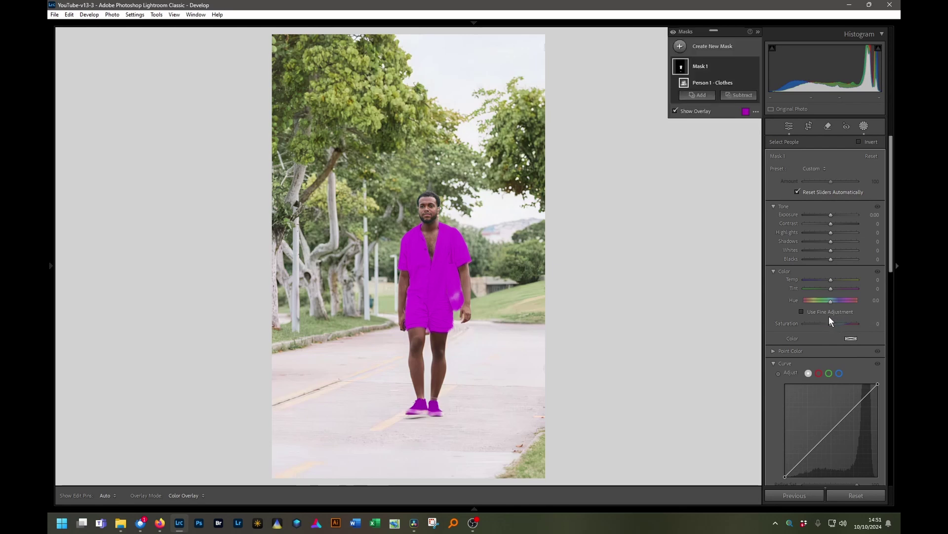
{"action": "left_click", "coordinate": [850, 338]}
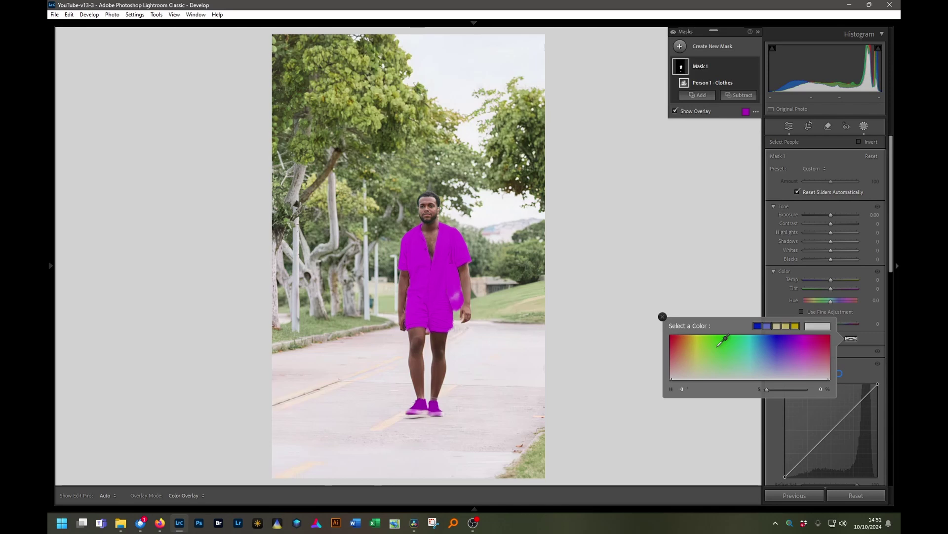
{"action": "left_click", "coordinate": [685, 350]}
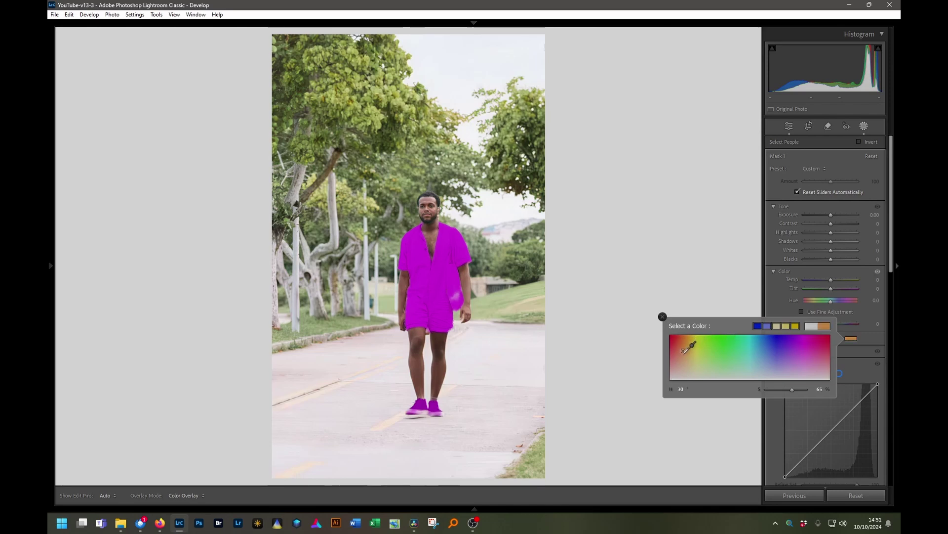
{"action": "left_click_drag", "start_coordinate": [792, 389], "coordinate": [802, 393]}
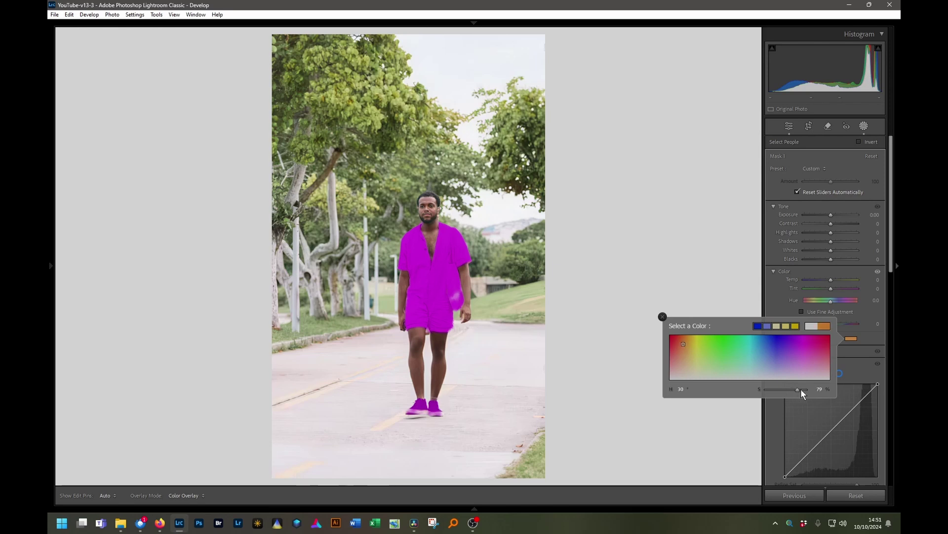
{"action": "left_click", "coordinate": [852, 337]}
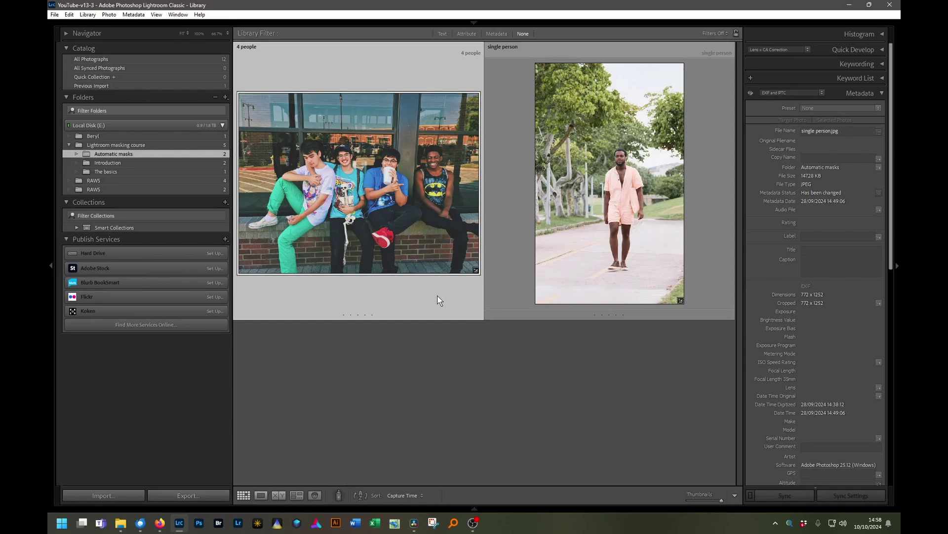
- Open the 4 people photo for masking, preview the detected people and choose Person 3
{"action": "left_click", "coordinate": [439, 300]}
{"action": "key", "text": "shift+w"}
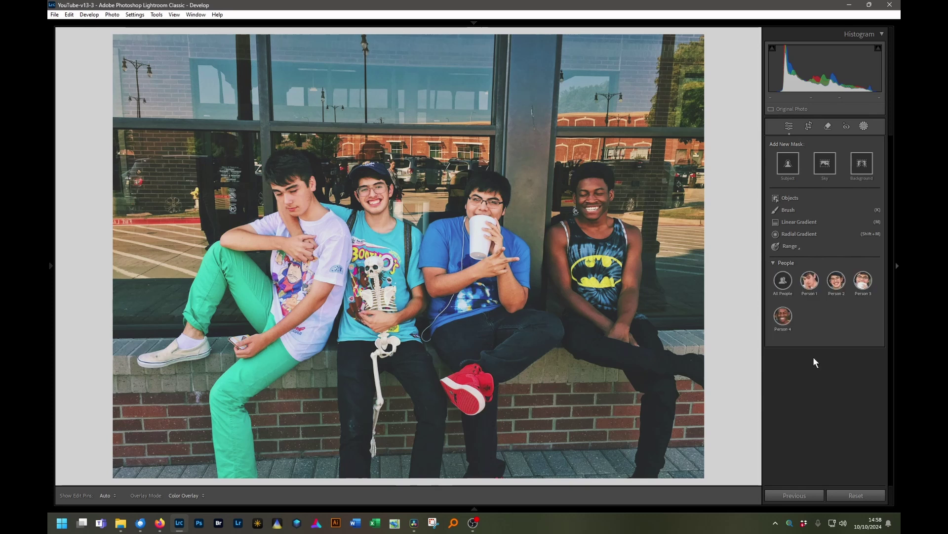
{"action": "mouse_move", "coordinate": [784, 286]}
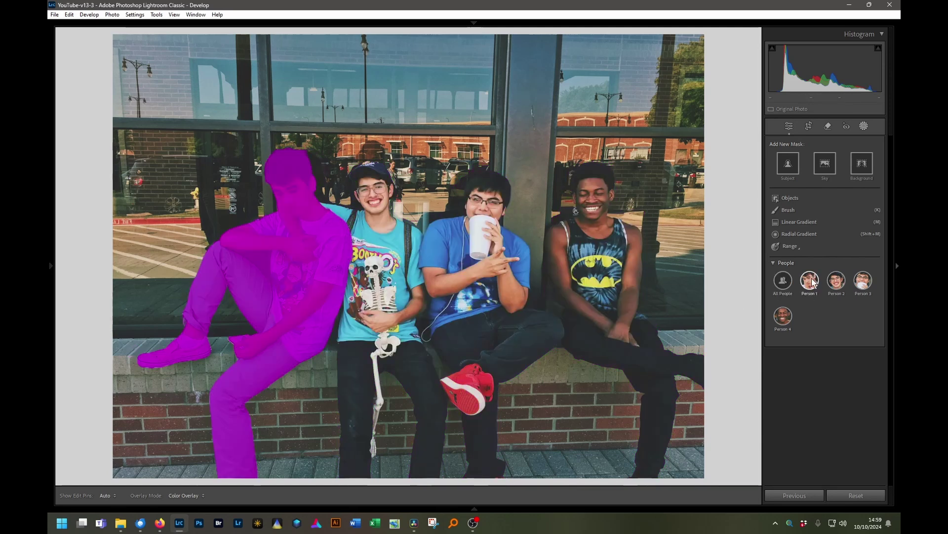
{"action": "left_click", "coordinate": [861, 281]}
{"action": "left_click", "coordinate": [818, 199]}
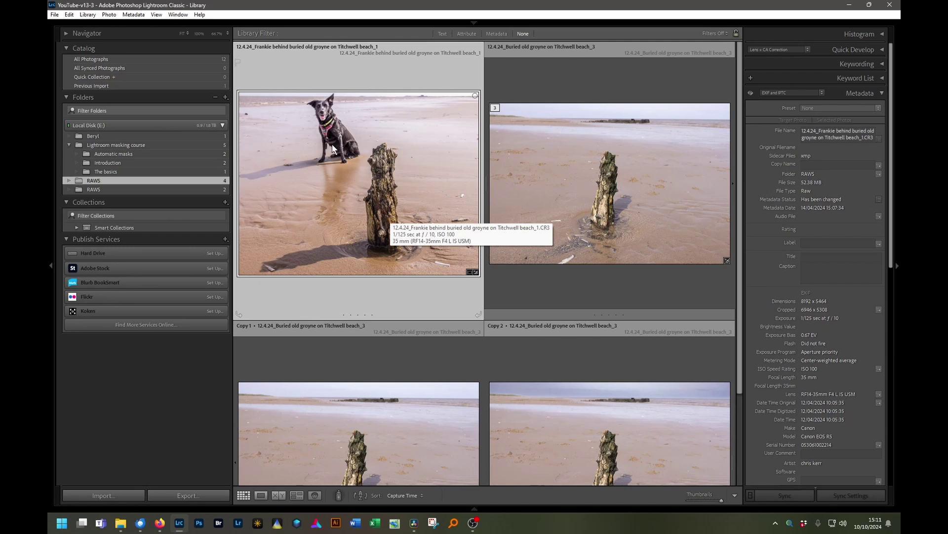
- Open the beach dog photo for masking and create an Objects mask of the dog using Rectangle Select
{"action": "key", "text": "shift+w"}
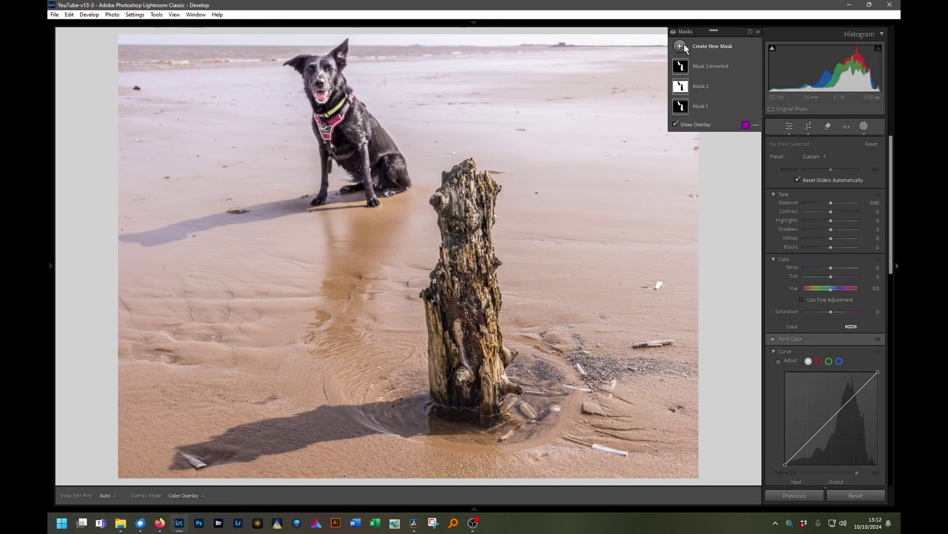
{"action": "left_click", "coordinate": [681, 46]}
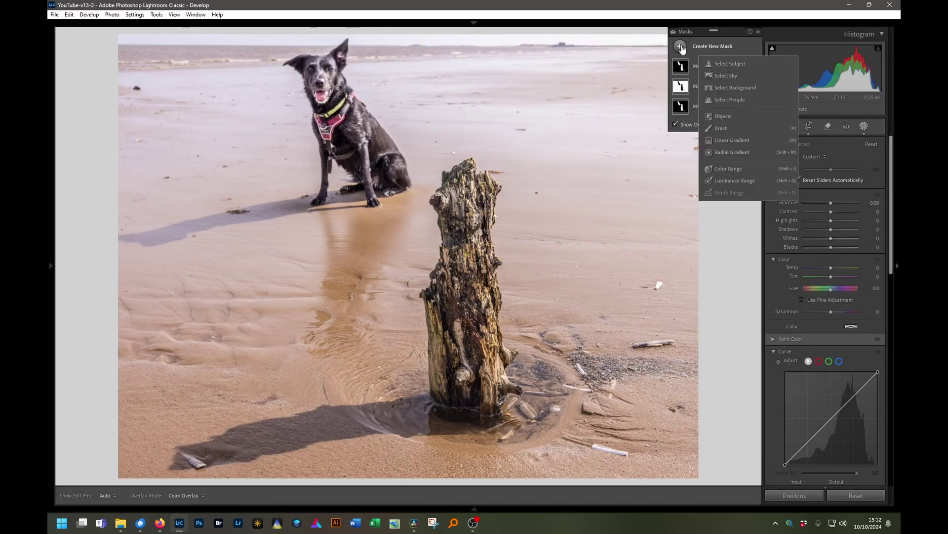
{"action": "left_click", "coordinate": [711, 117]}
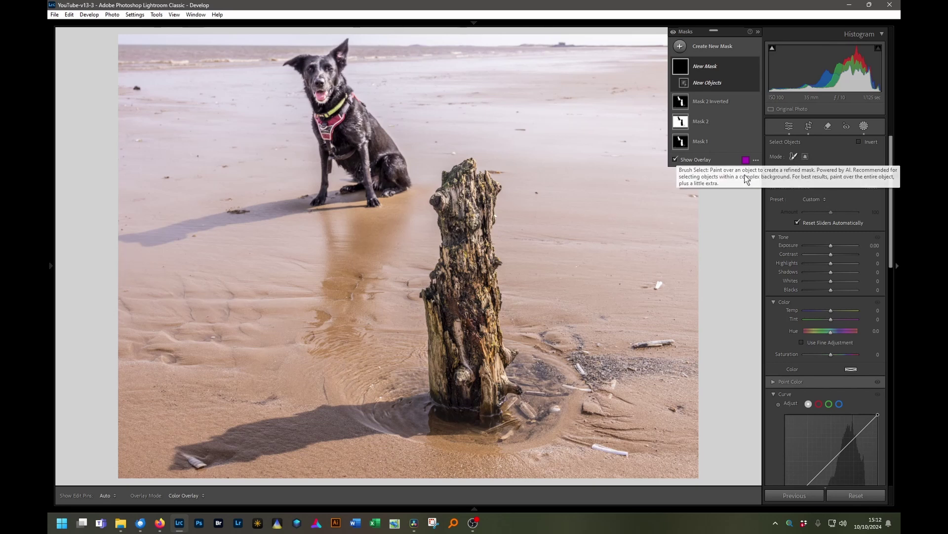
{"action": "left_click", "coordinate": [806, 158]}
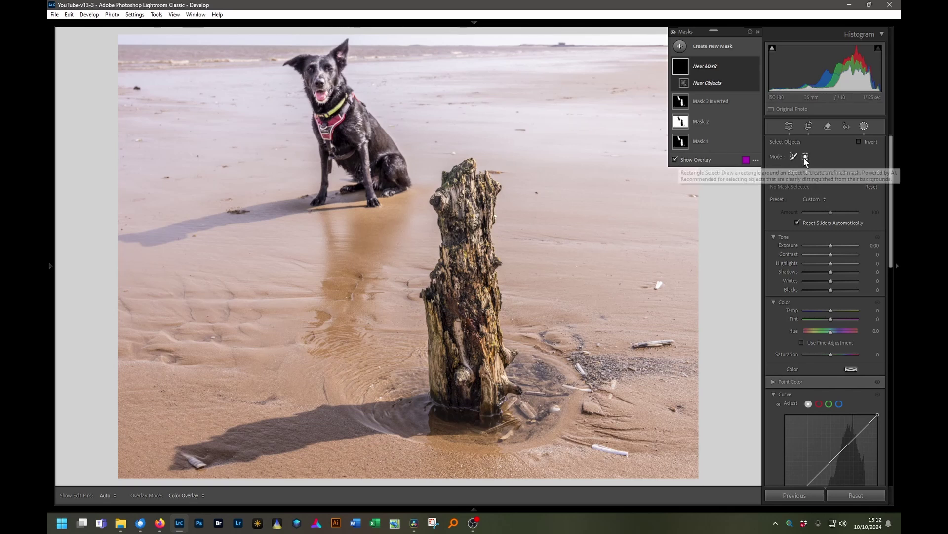
{"action": "left_click_drag", "start_coordinate": [263, 35], "coordinate": [417, 220]}
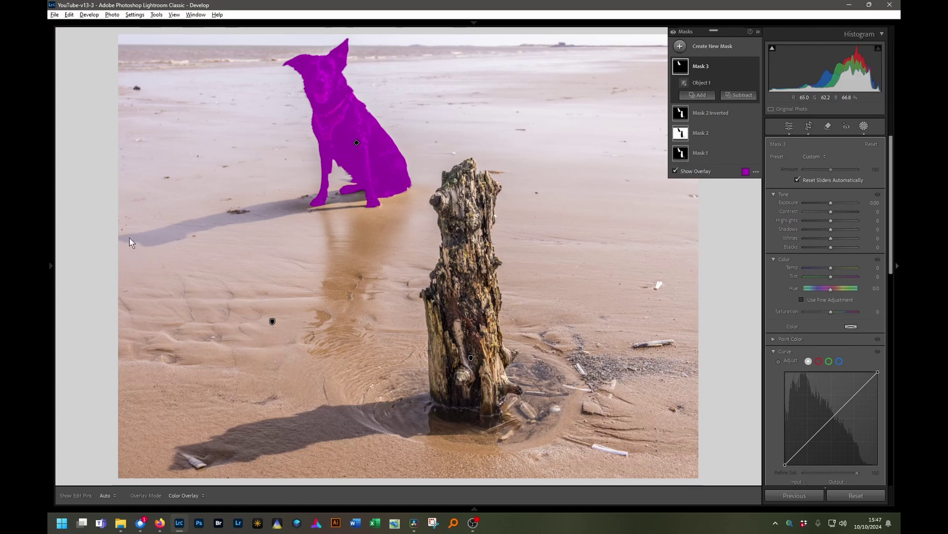
- Add the dog's shadow to the dog mask by painting over it with Objects Brush Select at size 14
{"action": "left_click", "coordinate": [701, 95]}
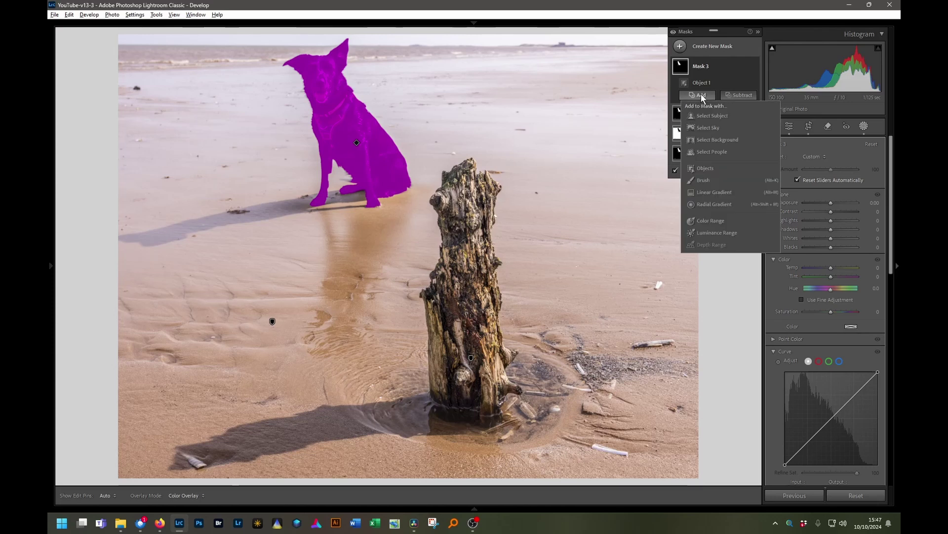
{"action": "key", "text": "Escape"}
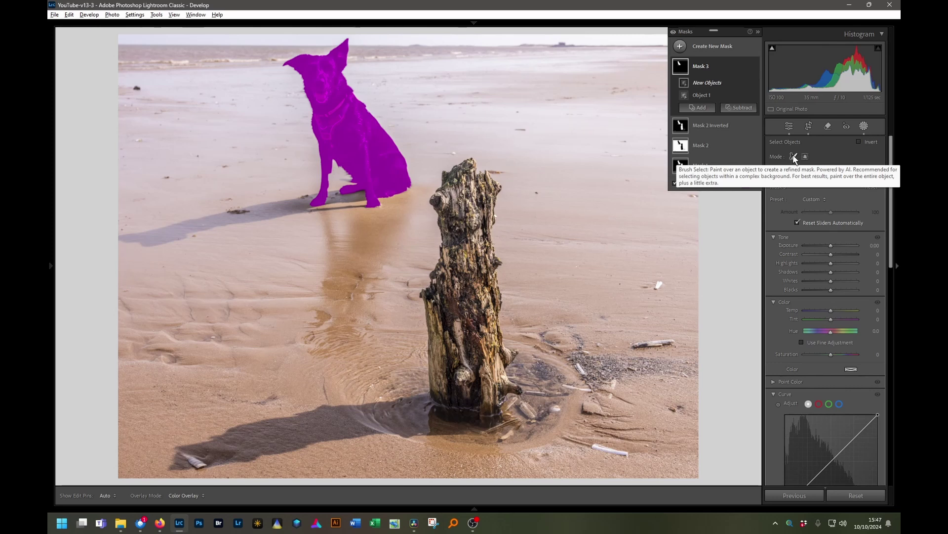
{"action": "mouse_move", "coordinate": [809, 173]}
{"action": "left_mouse_down"}
{"action": "mouse_move", "coordinate": [847, 174]}
{"action": "mouse_move", "coordinate": [811, 176]}
{"action": "left_mouse_up"}
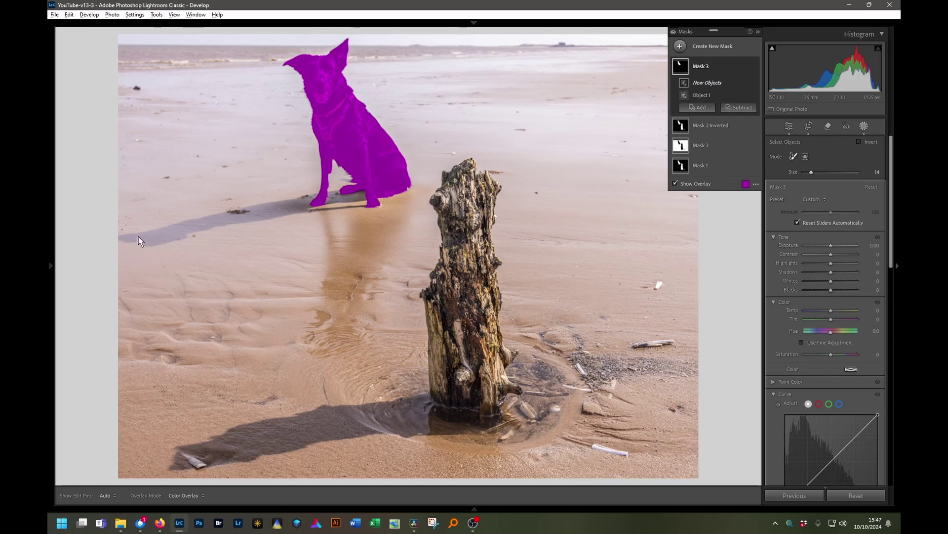
{"action": "left_click_drag", "start_coordinate": [114, 239], "coordinate": [364, 197]}
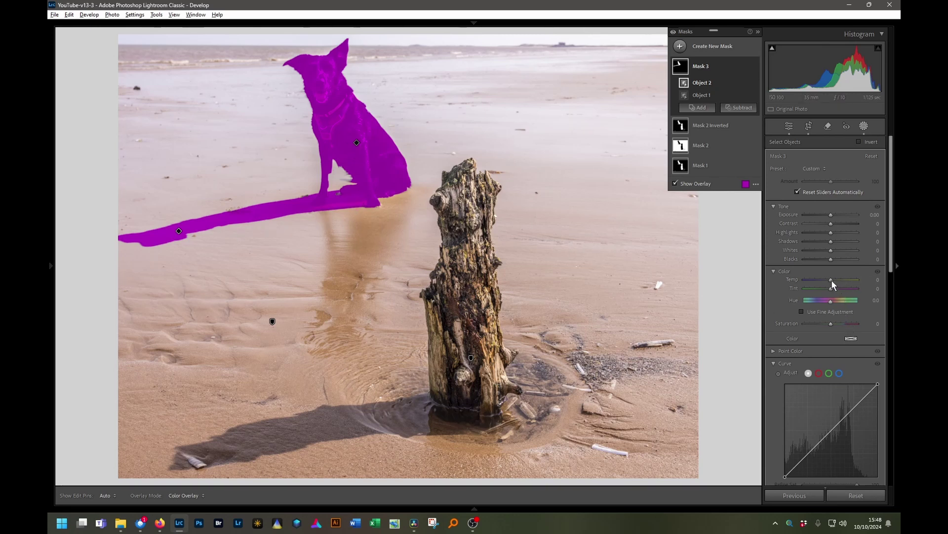
- Set the dog and shadow mask's Temp to 46, Tint to 19 and Highlights to -100, and adjust its Exposure
{"action": "left_click_drag", "start_coordinate": [832, 280], "coordinate": [842, 280]}
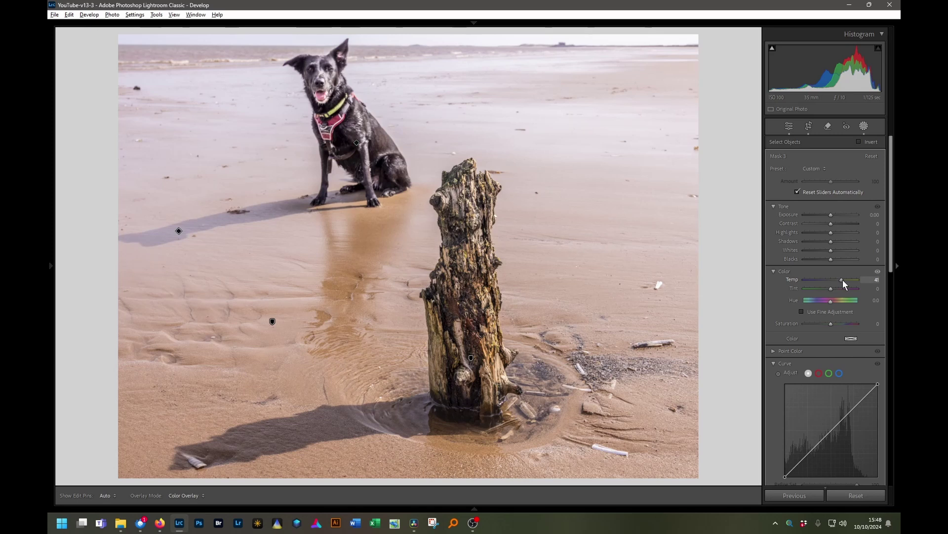
{"action": "left_click_drag", "start_coordinate": [832, 232], "coordinate": [772, 239]}
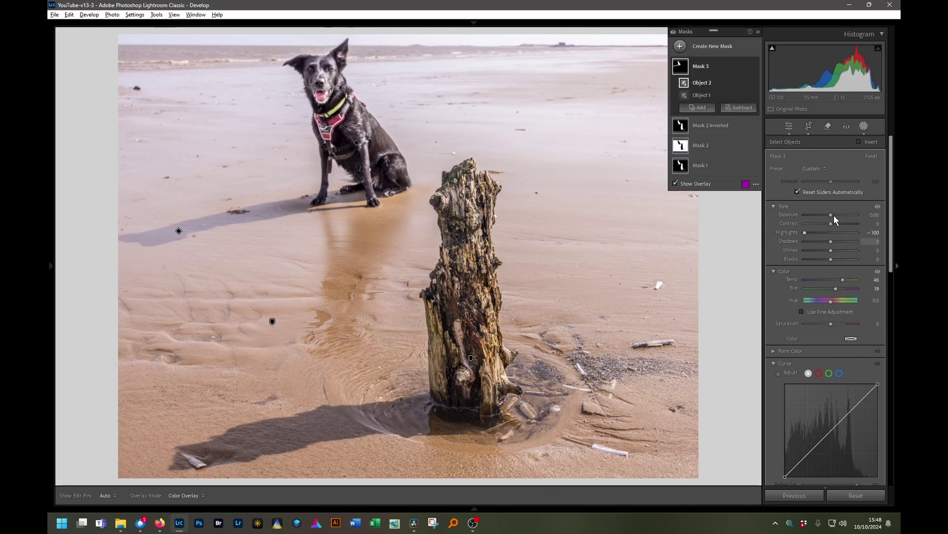
{"action": "left_click_drag", "start_coordinate": [838, 215], "coordinate": [831, 216]}
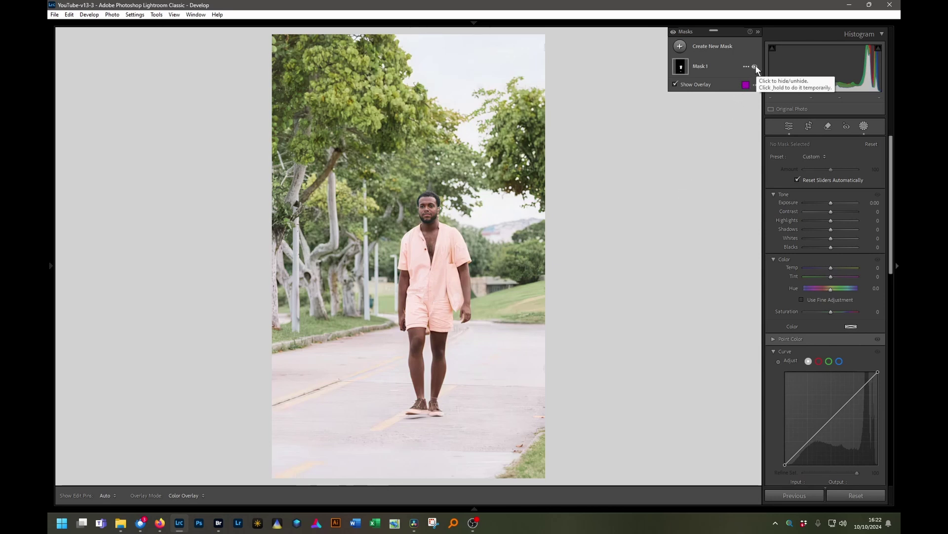
- Hide and show Mask 1 on the single person photo to compare the clothing color
{"action": "left_click", "coordinate": [755, 66]}
{"action": "left_click", "coordinate": [755, 66]}
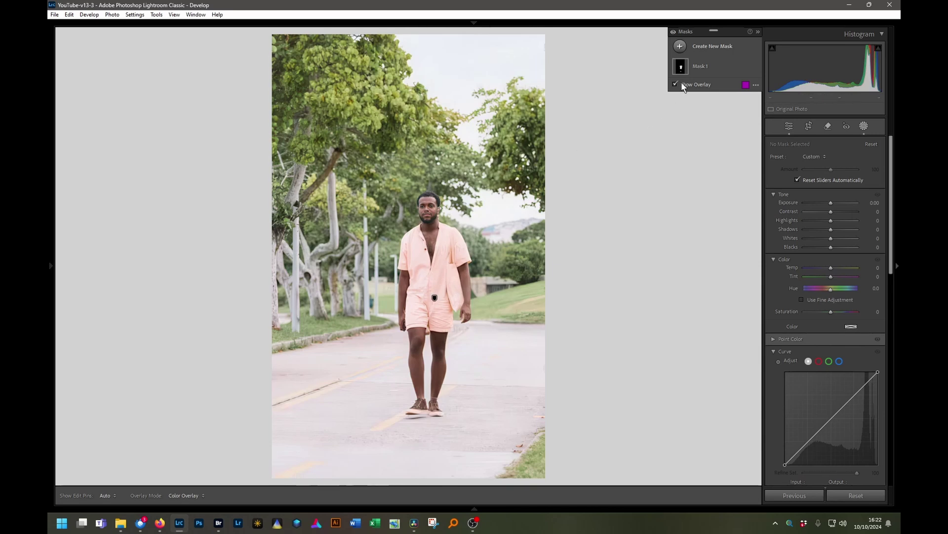
- Try a Color Range mask sampled from the light green tree foliage, and delete that mask
{"action": "left_click", "coordinate": [680, 46]}
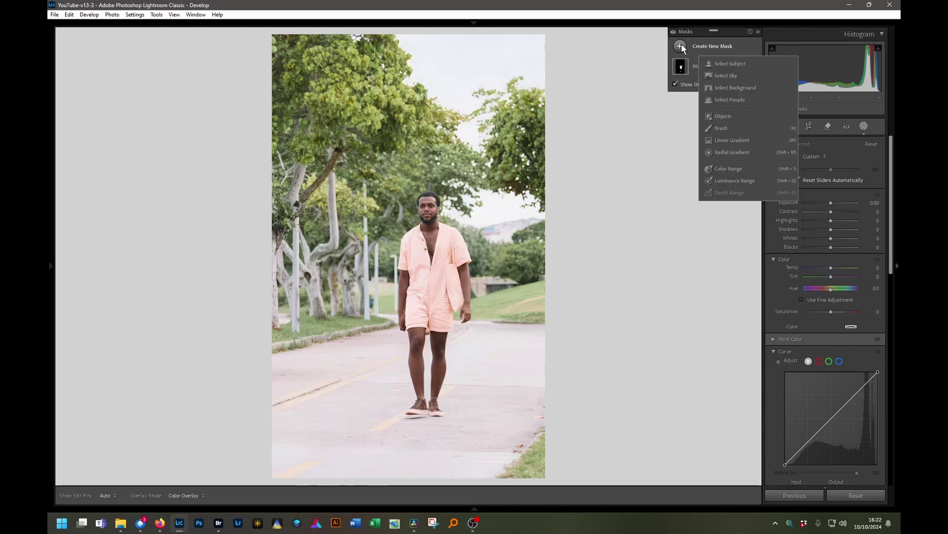
{"action": "left_click", "coordinate": [728, 169]}
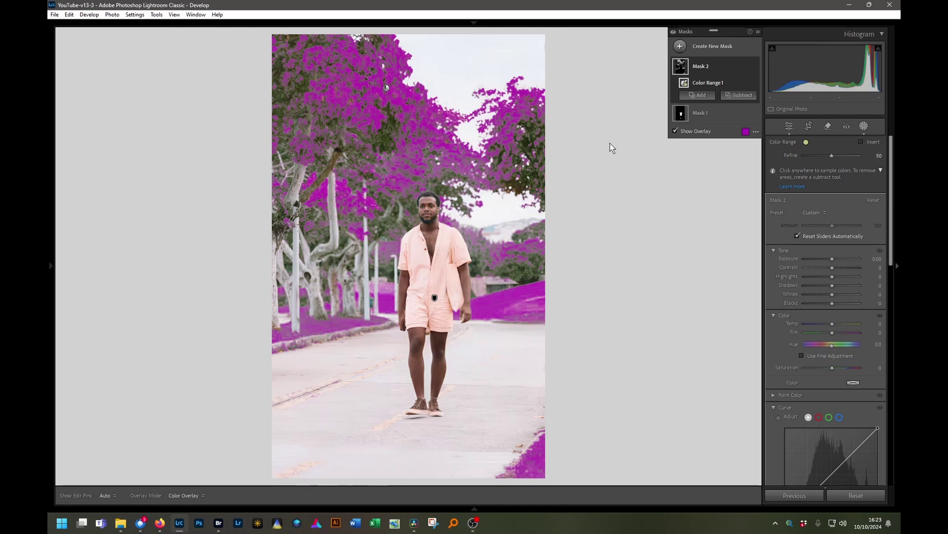
{"action": "right_click", "coordinate": [701, 66]}
{"action": "left_click", "coordinate": [727, 170]}
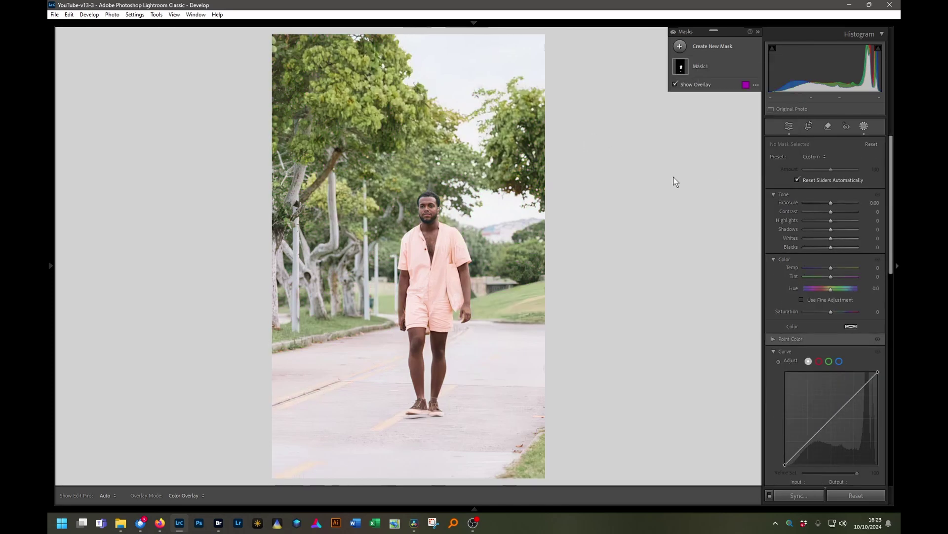
- Create a Color Range mask from an area of tree foliage, with Refine at 14 and an extra sample from the distant shrubs
{"action": "key", "text": "shift+j"}
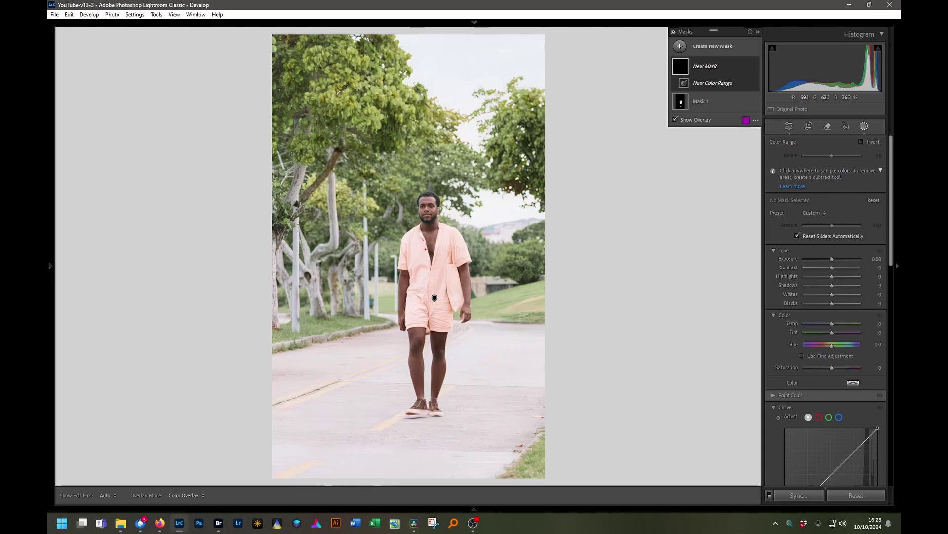
{"action": "left_click_drag", "start_coordinate": [345, 95], "coordinate": [321, 123]}
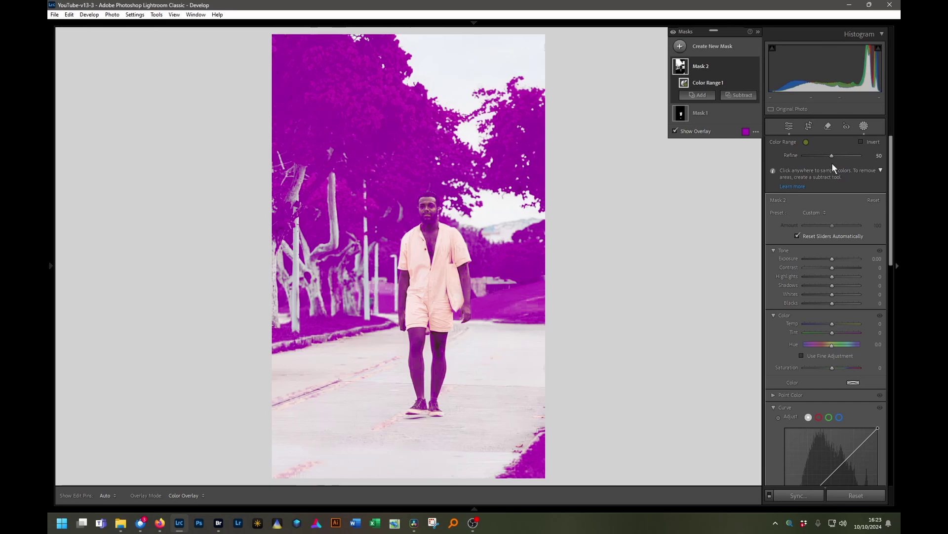
{"action": "left_click_drag", "start_coordinate": [832, 155], "coordinate": [810, 153]}
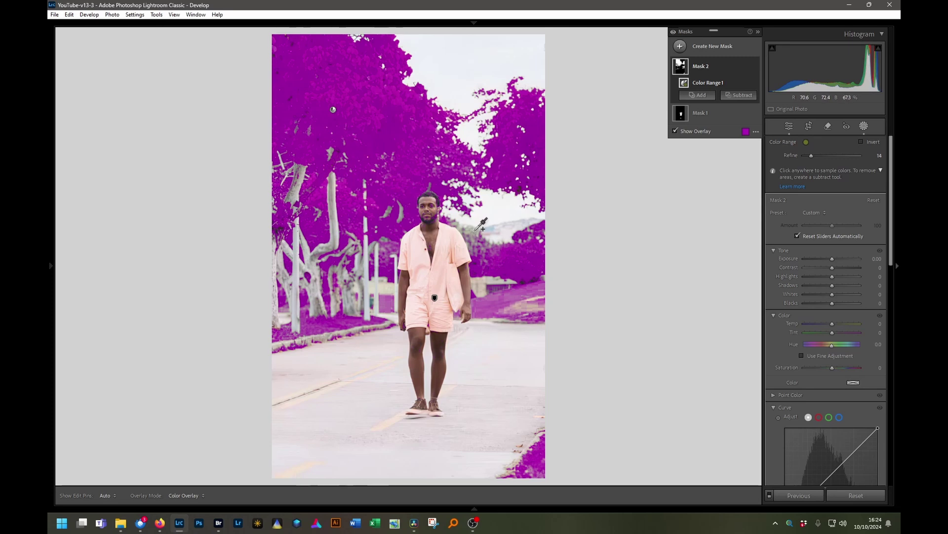
{"action": "left_click", "coordinate": [475, 231], "text": "shift"}
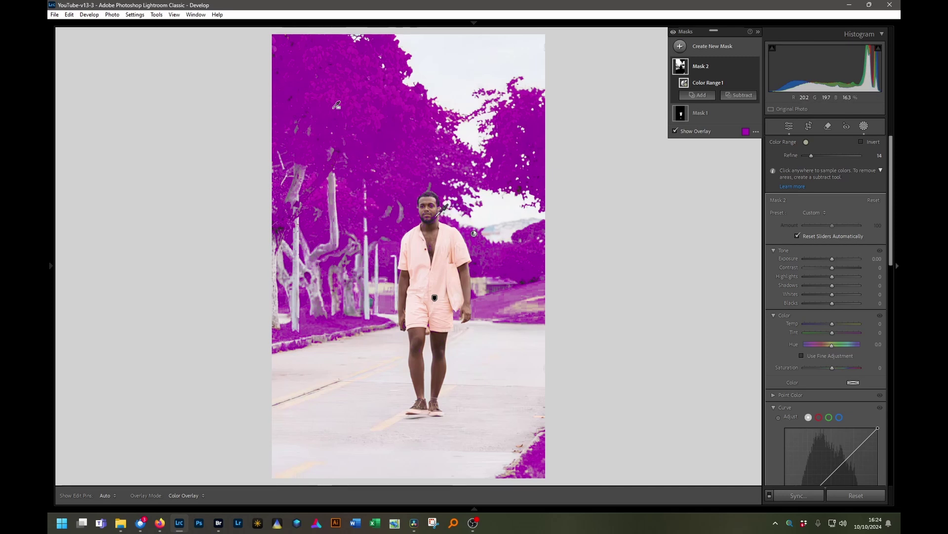
- Set the foliage Color Range mask's Temp to -14, Tint to -72 and Saturation to 28
{"action": "key", "text": "alt"}
{"action": "mouse_move", "coordinate": [832, 332]}
{"action": "left_mouse_down"}
{"action": "mouse_move", "coordinate": [813, 334]}
{"action": "mouse_move", "coordinate": [828, 323]}
{"action": "left_mouse_up"}
{"action": "left_click_drag", "start_coordinate": [832, 367], "coordinate": [840, 368]}
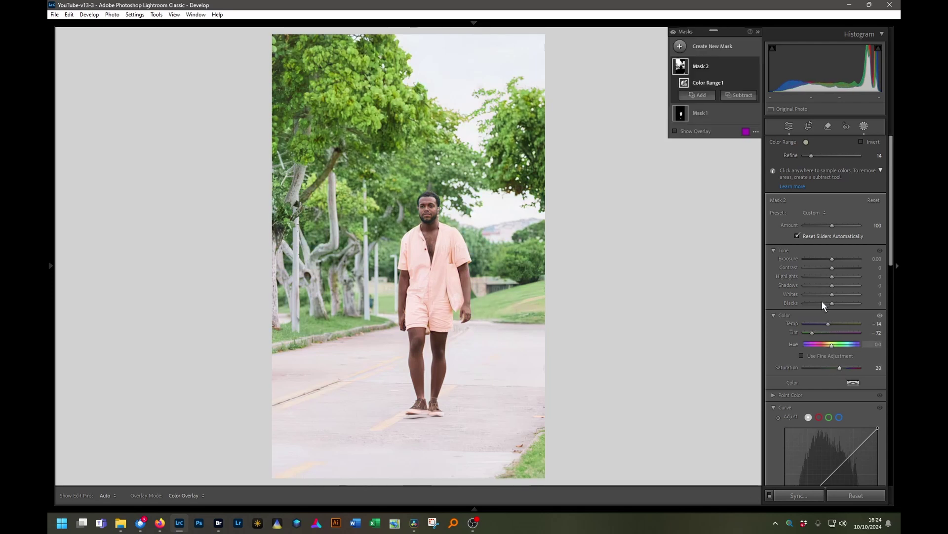
- Hide and show Mask 2 repeatedly to compare the foliage color with and without the adjustment
{"action": "left_click", "coordinate": [754, 66]}
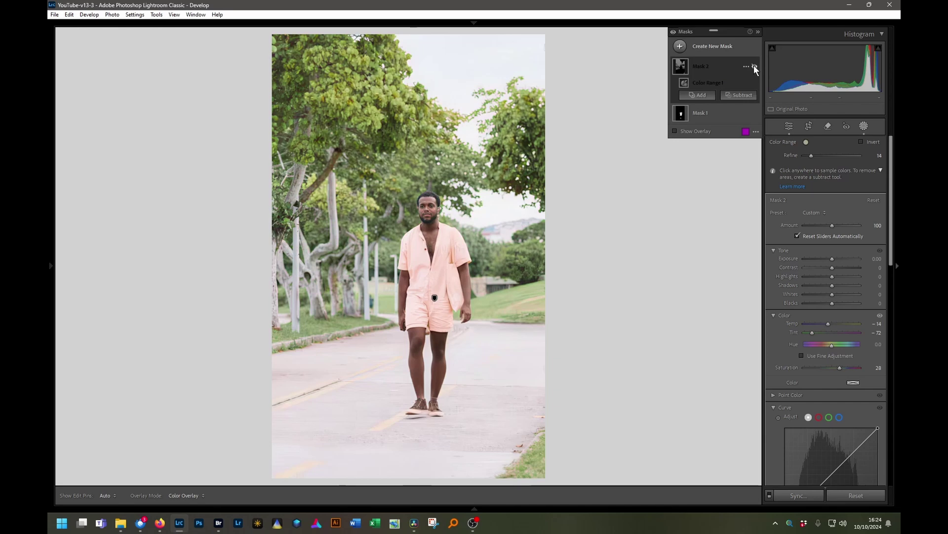
{"action": "left_click", "coordinate": [754, 66]}
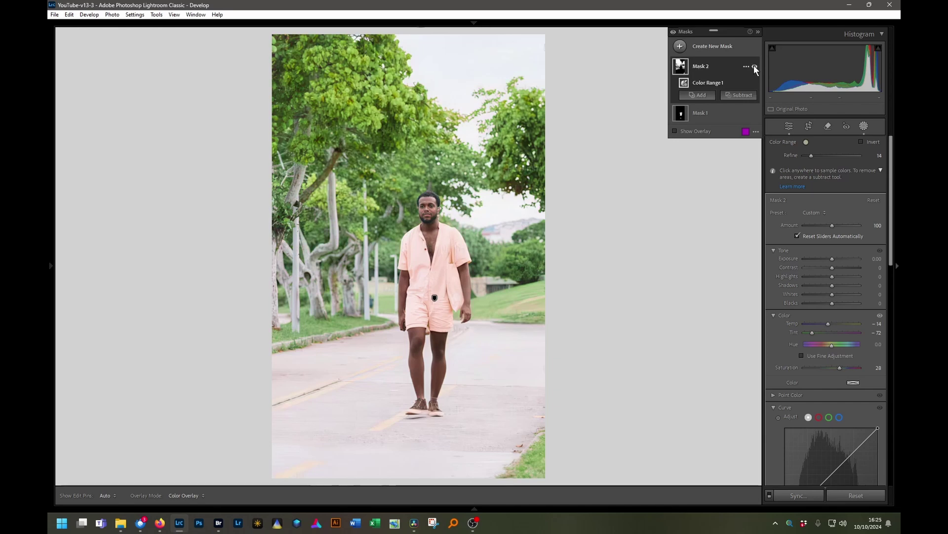
{"action": "left_click", "coordinate": [754, 66]}
{"action": "left_click", "coordinate": [754, 66]}
- Set the foliage Color Range mask's Refine to 64, and hide and show Mask 2 to compare
{"action": "left_click_drag", "start_coordinate": [812, 156], "coordinate": [840, 153]}
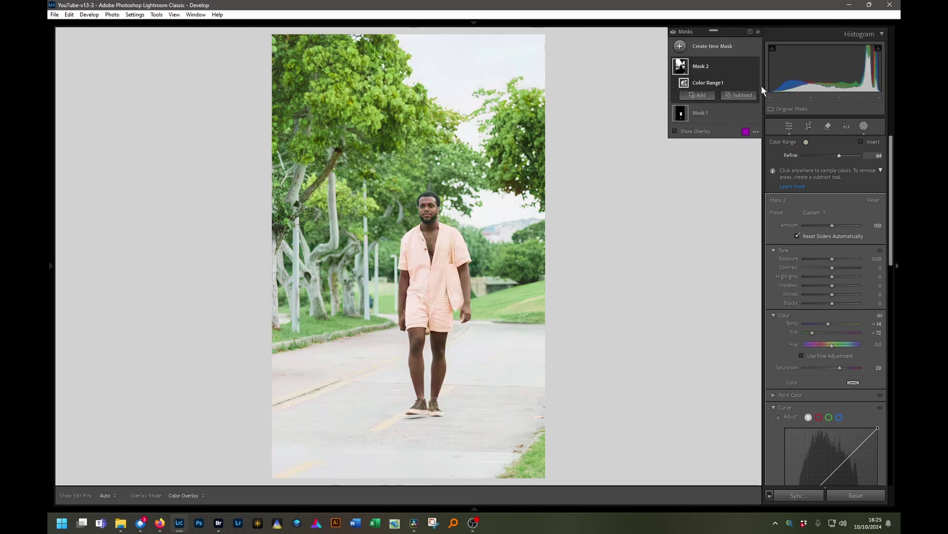
{"action": "left_click", "coordinate": [754, 67]}
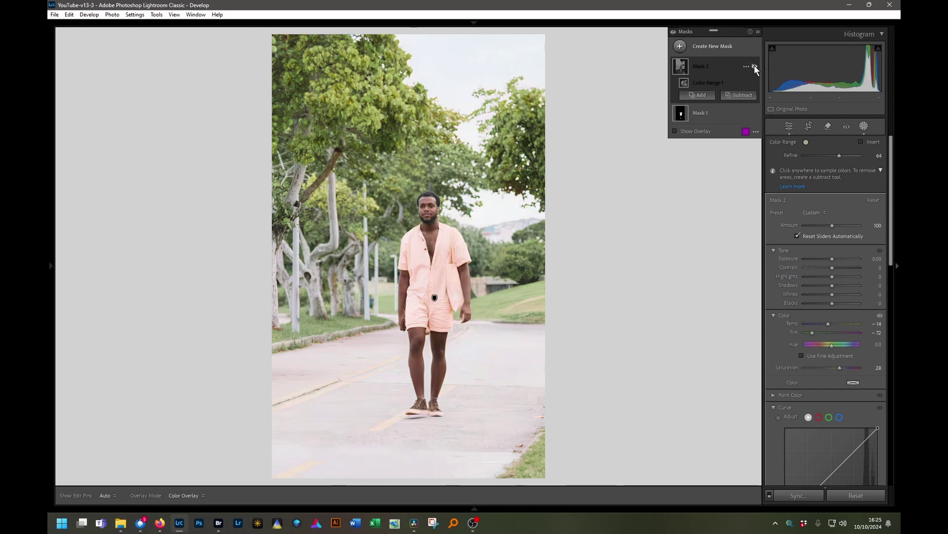
{"action": "left_click", "coordinate": [754, 66]}
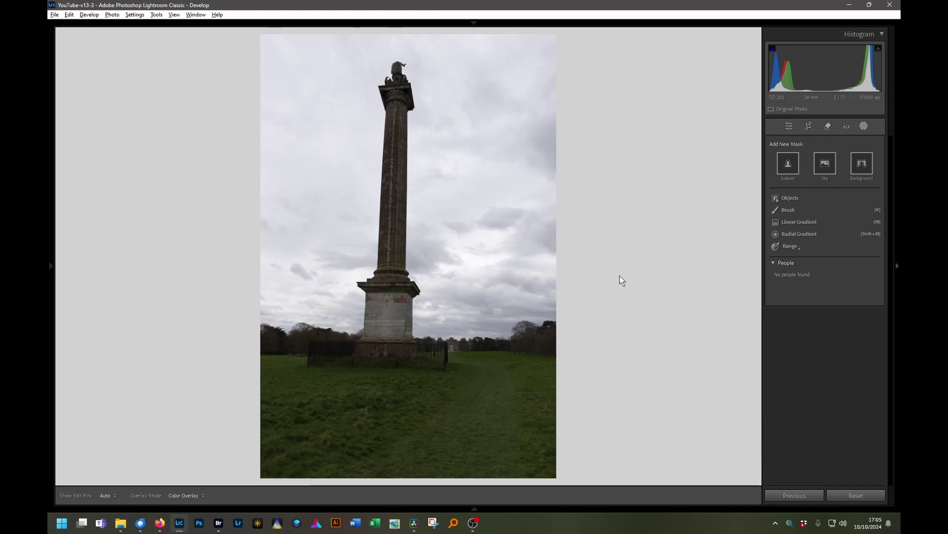
- Create a Luminance Range mask on the monument photo by sampling a point in the cloudy sky
{"action": "mouse_move", "coordinate": [785, 245]}
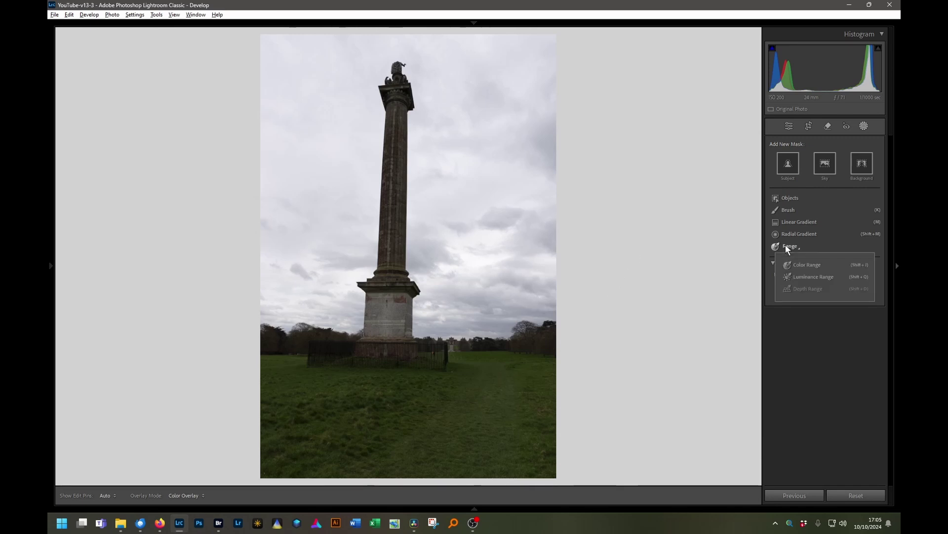
{"action": "left_click", "coordinate": [796, 274]}
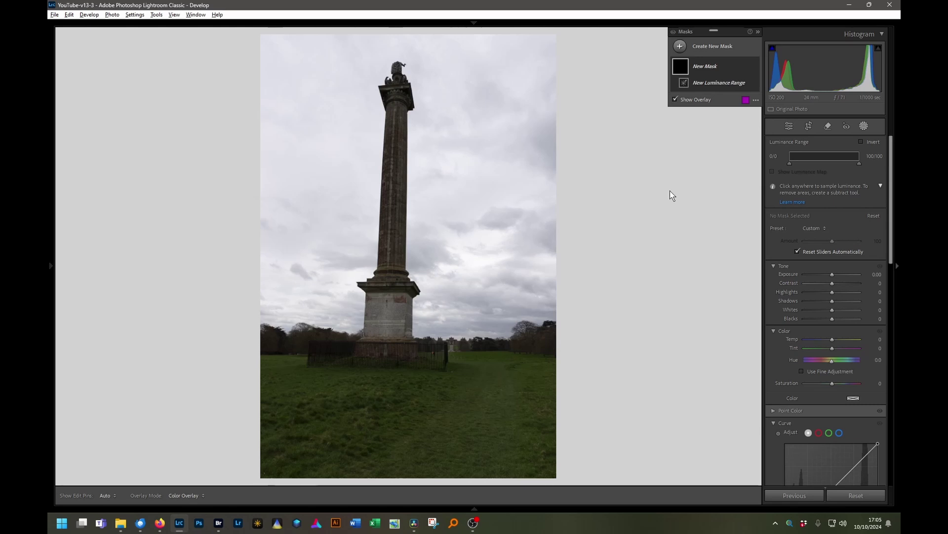
{"action": "left_click", "coordinate": [491, 126]}
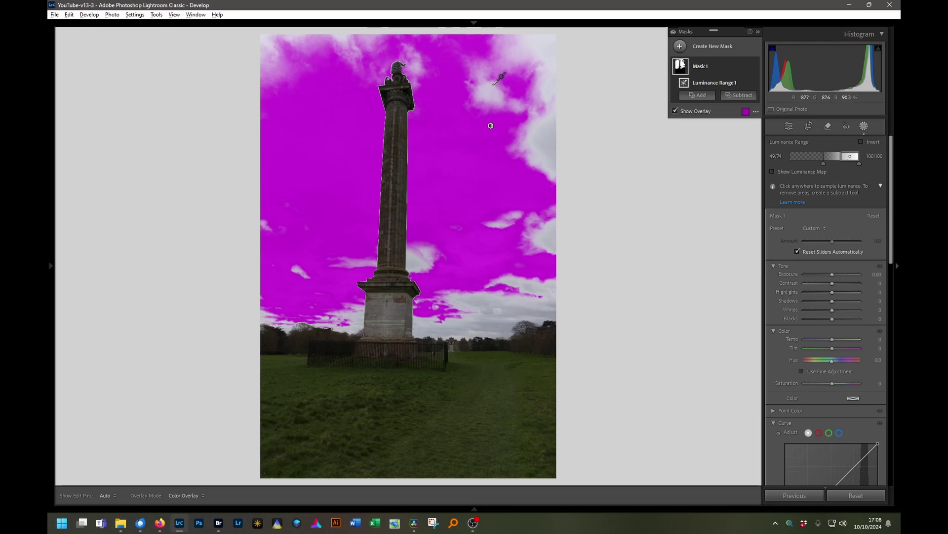
- Resample the monument photo's sky over an area and adjust the luminance range to 39/40 and 99/100
{"action": "left_click_drag", "start_coordinate": [521, 119], "coordinate": [548, 137]}
{"action": "left_click_drag", "start_coordinate": [549, 136], "coordinate": [548, 137]}
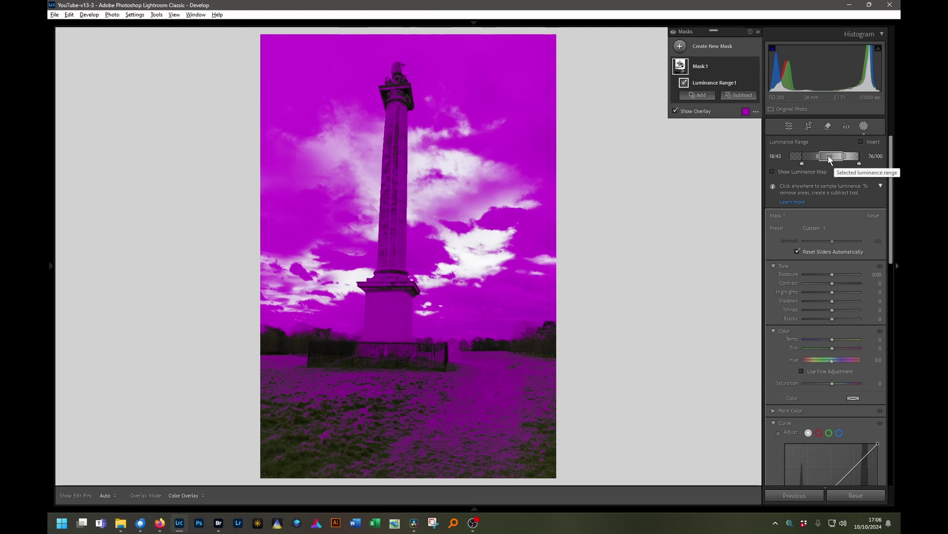
{"action": "mouse_move", "coordinate": [830, 157]}
{"action": "left_mouse_down"}
{"action": "mouse_move", "coordinate": [798, 156]}
{"action": "mouse_move", "coordinate": [855, 162]}
{"action": "mouse_move", "coordinate": [831, 154]}
{"action": "mouse_move", "coordinate": [846, 159]}
{"action": "mouse_move", "coordinate": [817, 162]}
{"action": "mouse_move", "coordinate": [836, 154]}
{"action": "mouse_move", "coordinate": [825, 153]}
{"action": "mouse_move", "coordinate": [806, 162]}
{"action": "mouse_move", "coordinate": [816, 163]}
{"action": "left_mouse_up"}
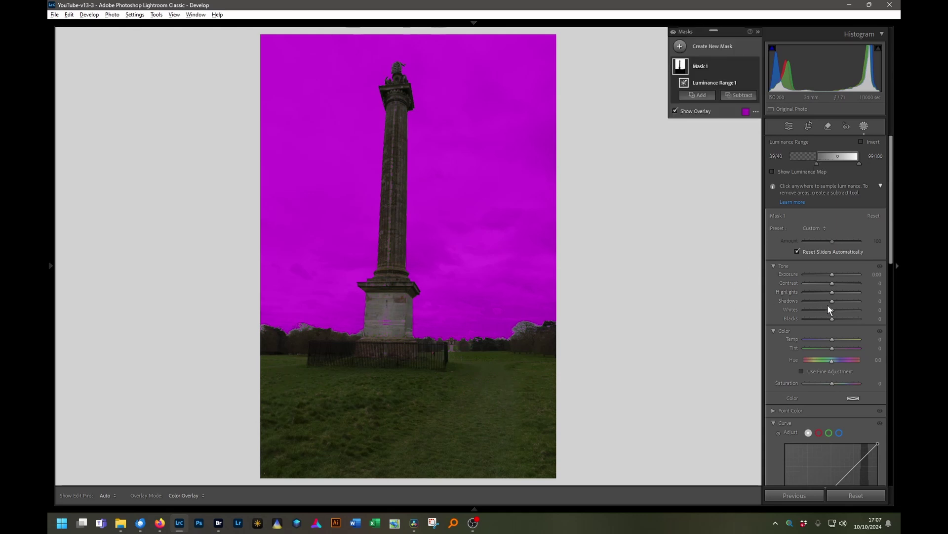
- Set the monument sky mask's Highlights to -100 and Temp to -19, and toggle the mask's visibility to compare
{"action": "left_click_drag", "start_coordinate": [832, 292], "coordinate": [804, 291]}
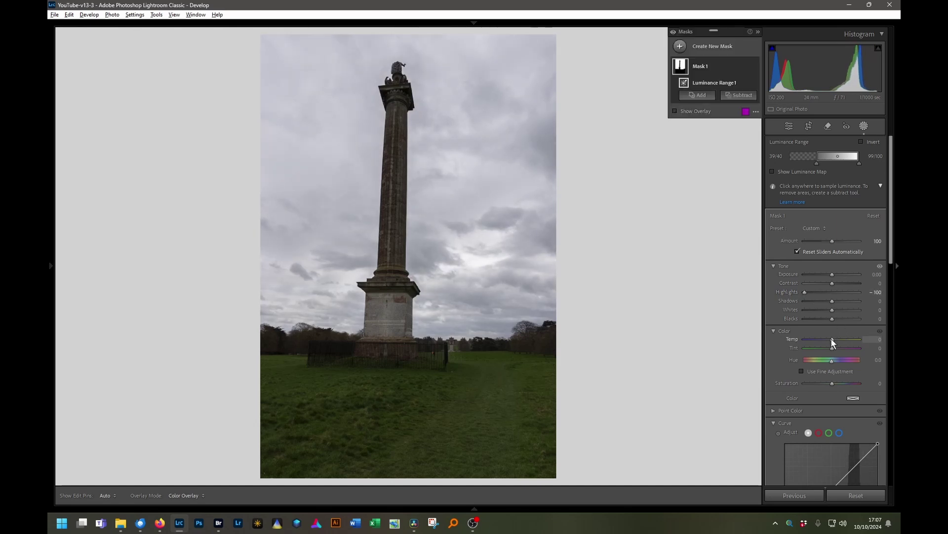
{"action": "left_click_drag", "start_coordinate": [832, 339], "coordinate": [826, 337]}
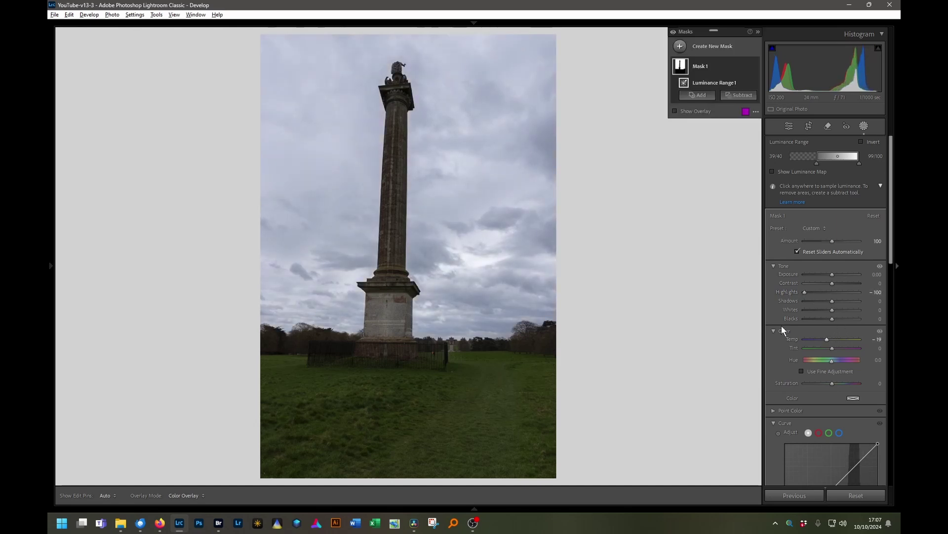
{"action": "left_click", "coordinate": [753, 66]}
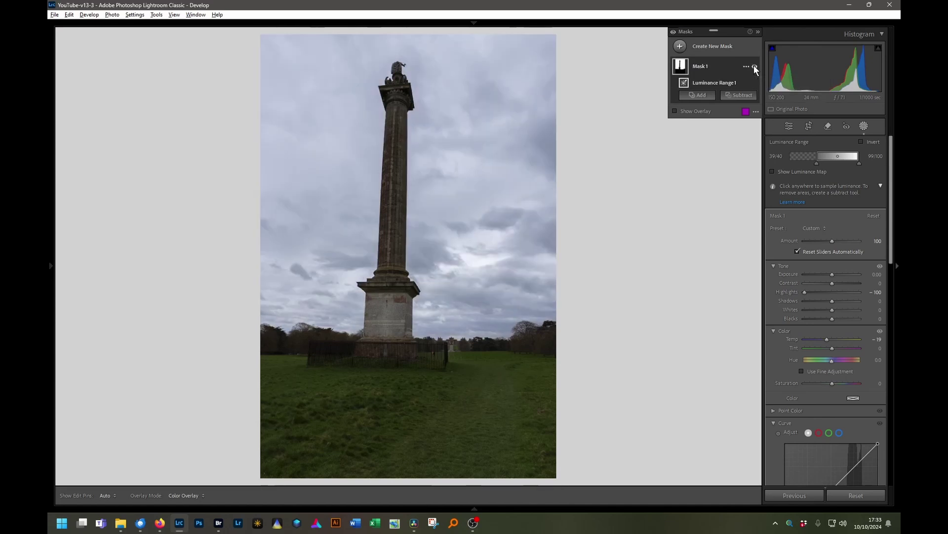
{"action": "left_click", "coordinate": [753, 66]}
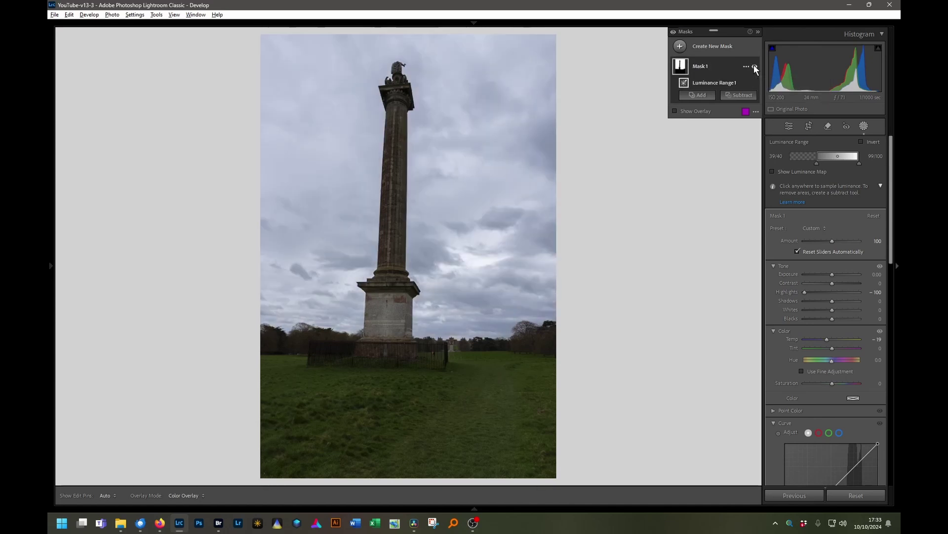
{"action": "left_click", "coordinate": [754, 66]}
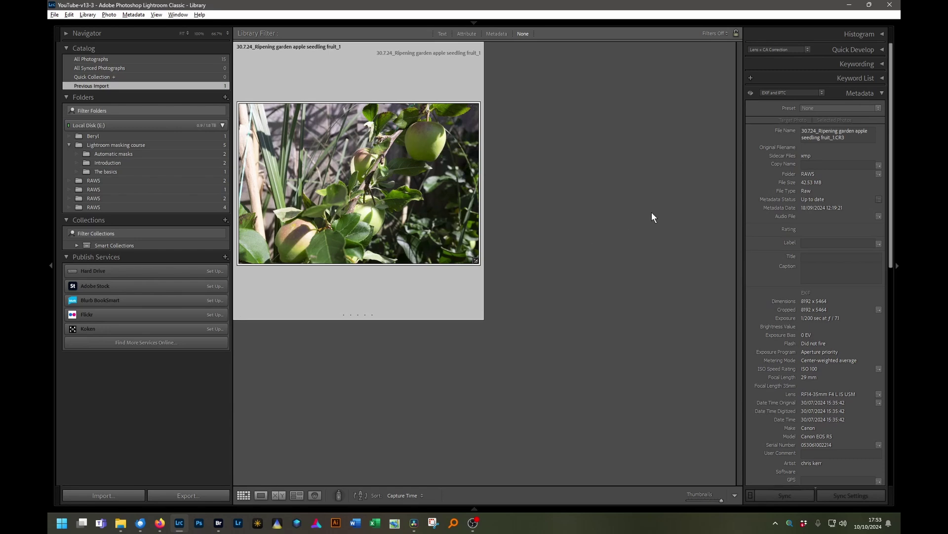
- Open the apple photo for masking and create a Luminance Range mask limited to the brightest tones, with the range at 82/94 and 100/100
{"action": "key", "text": "shift+w"}
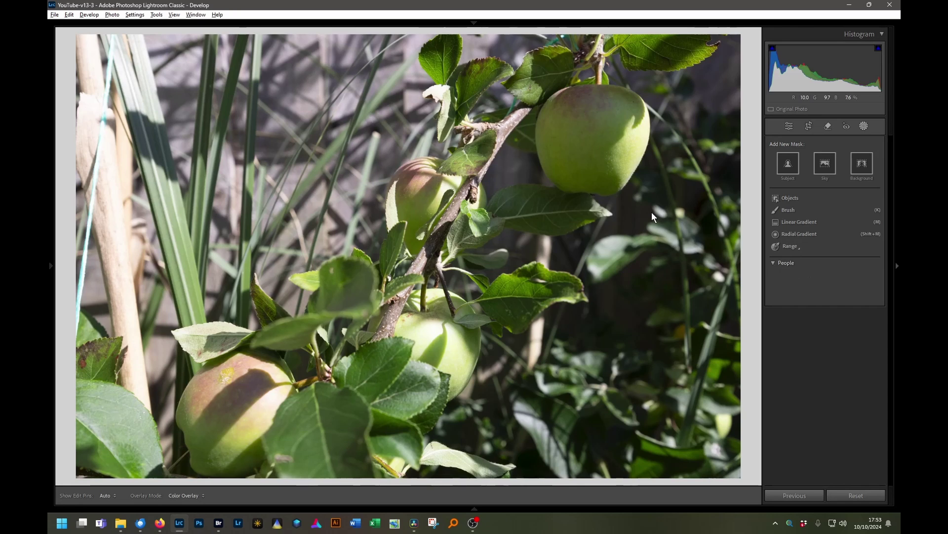
{"action": "mouse_move", "coordinate": [792, 243]}
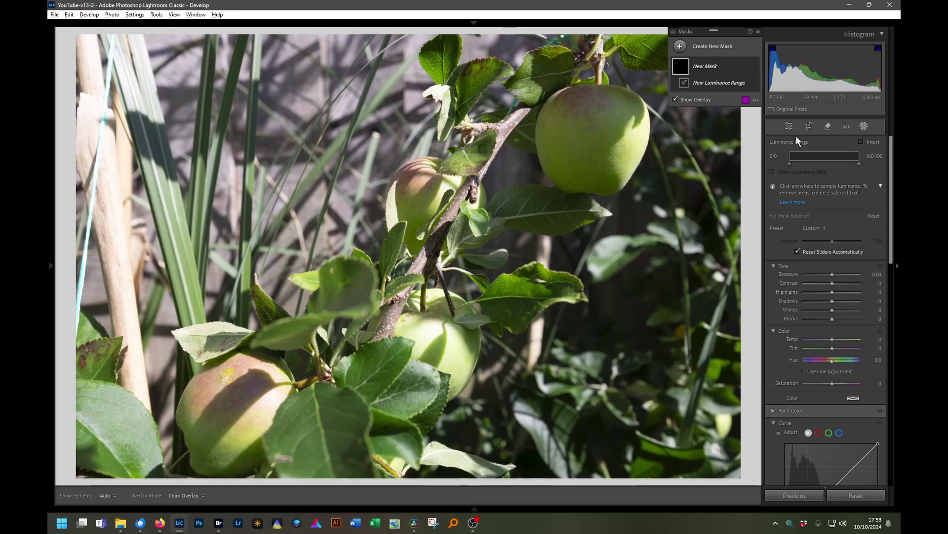
{"action": "left_click_drag", "start_coordinate": [789, 163], "coordinate": [847, 163]}
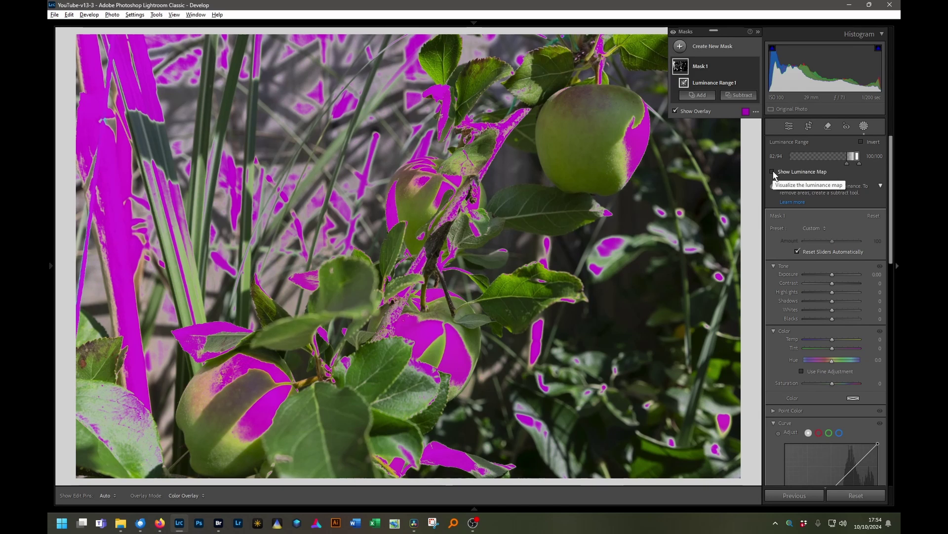
- Widen the apple photo's luminance range to 75/86 and 100/100 with the luminance map shown, and turn the map off
{"action": "left_click", "coordinate": [772, 171]}
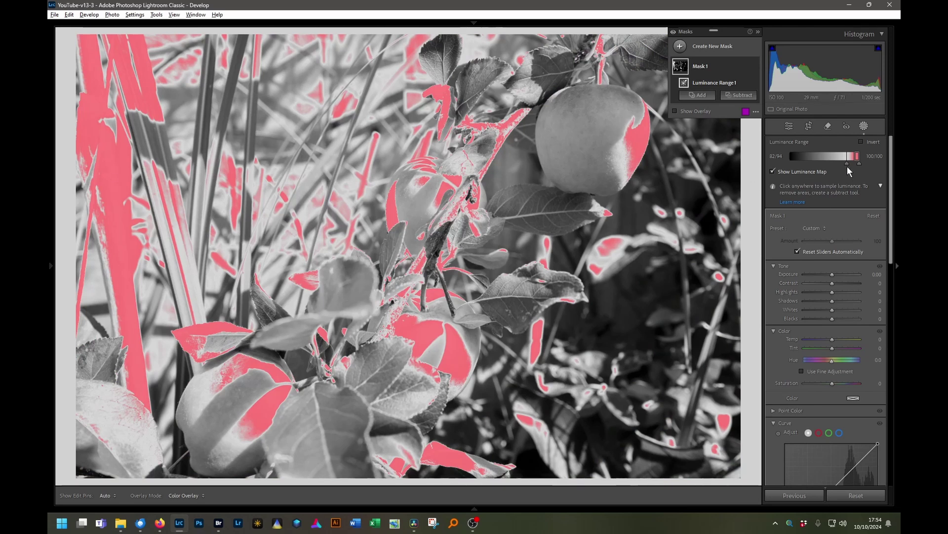
{"action": "left_click_drag", "start_coordinate": [846, 164], "coordinate": [843, 165]}
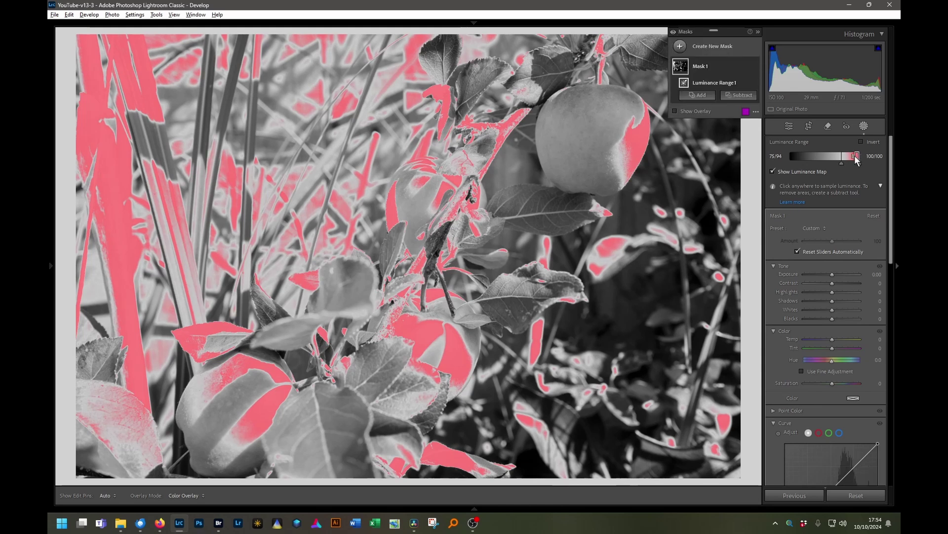
{"action": "left_click_drag", "start_coordinate": [854, 156], "coordinate": [855, 157]}
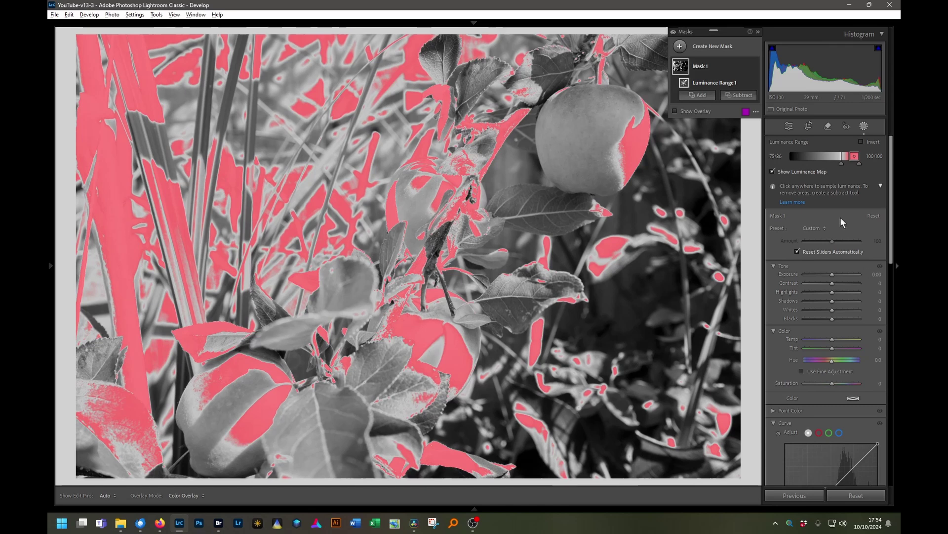
{"action": "left_click", "coordinate": [773, 171]}
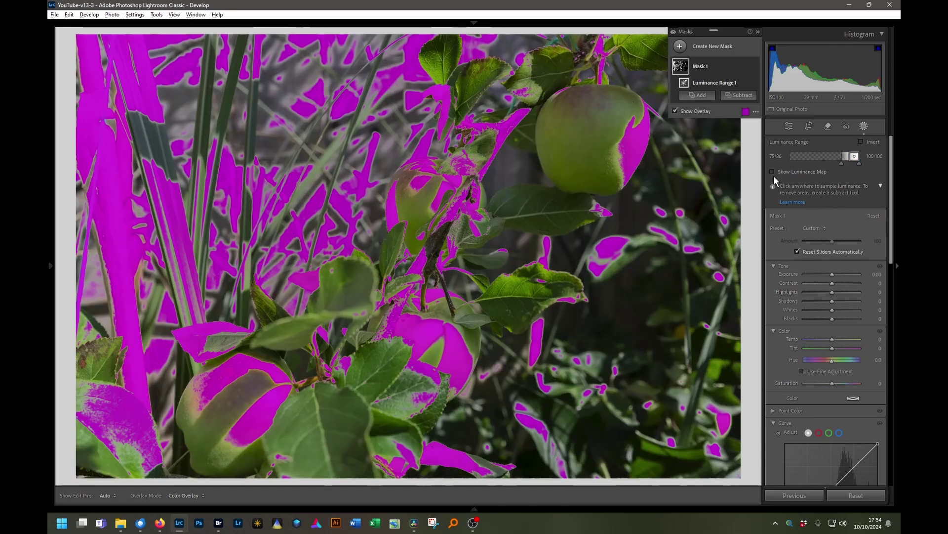
- Set the apple highlights mask's Highlights to -98, and hide and show Mask 1 to compare the bright areas
{"action": "left_click_drag", "start_coordinate": [834, 294], "coordinate": [805, 291]}
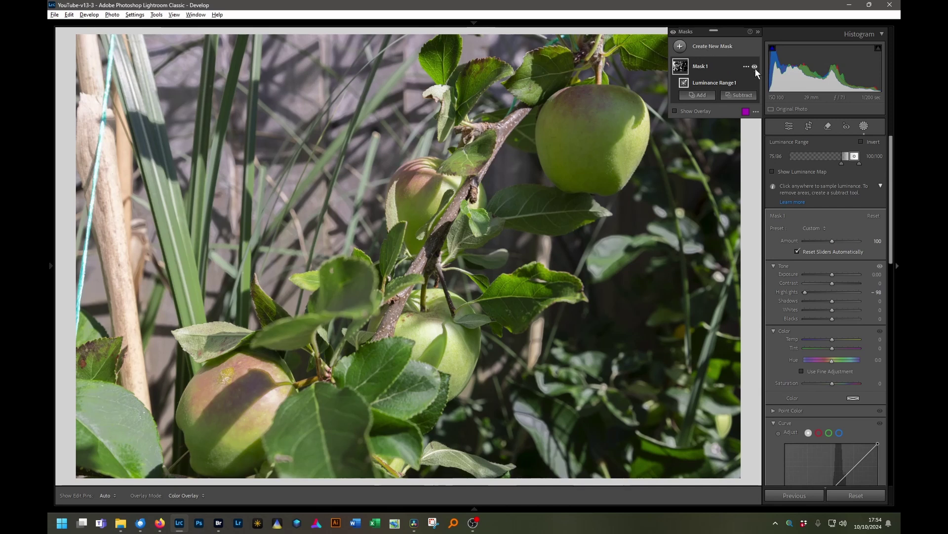
{"action": "left_click", "coordinate": [755, 66]}
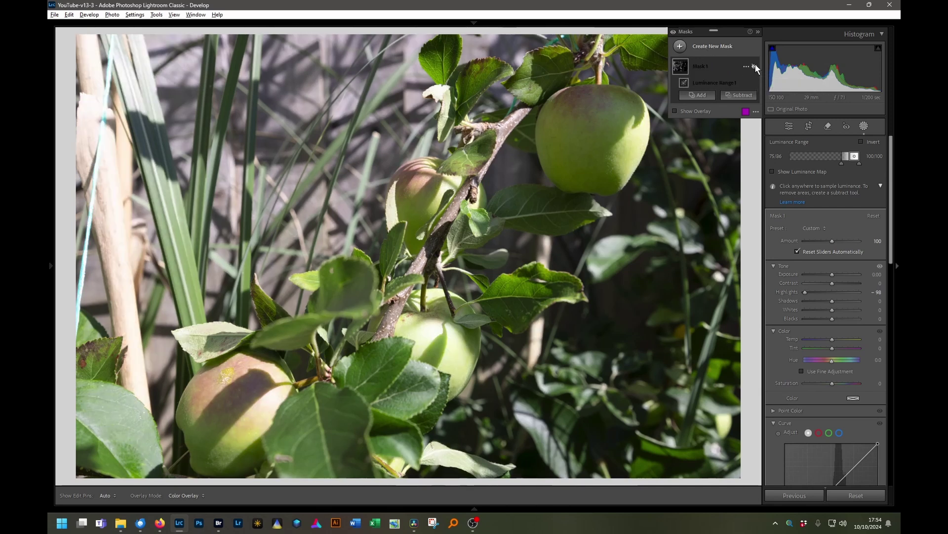
{"action": "left_click", "coordinate": [755, 65]}
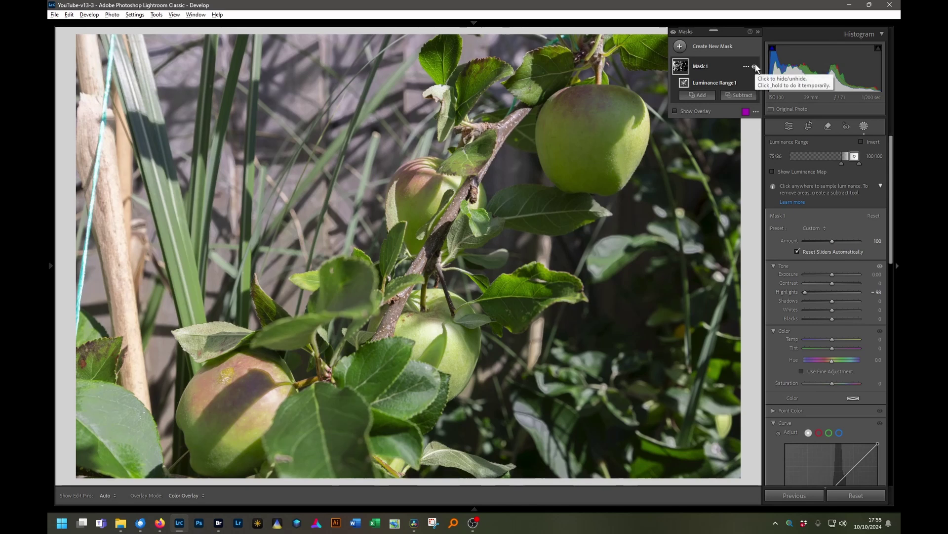
{"action": "left_click", "coordinate": [755, 65]}
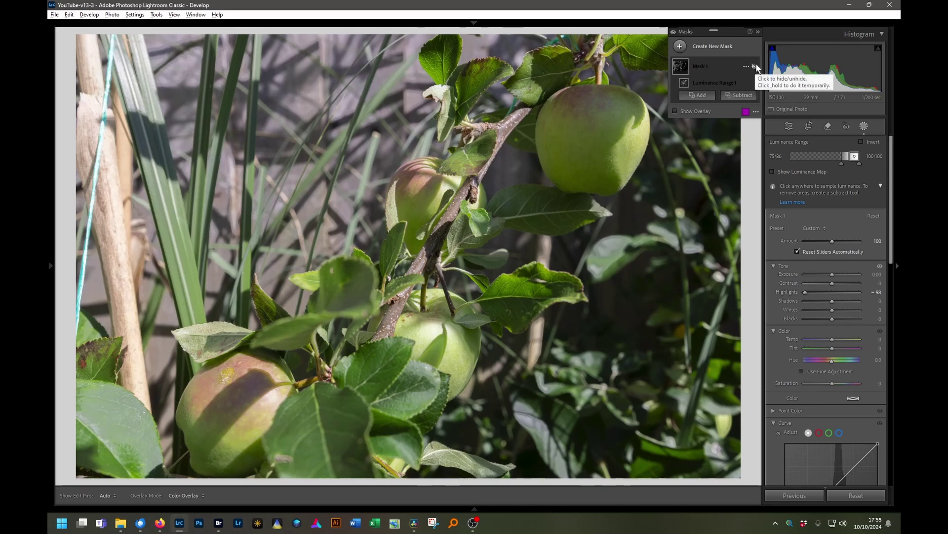
{"action": "left_click", "coordinate": [756, 66]}
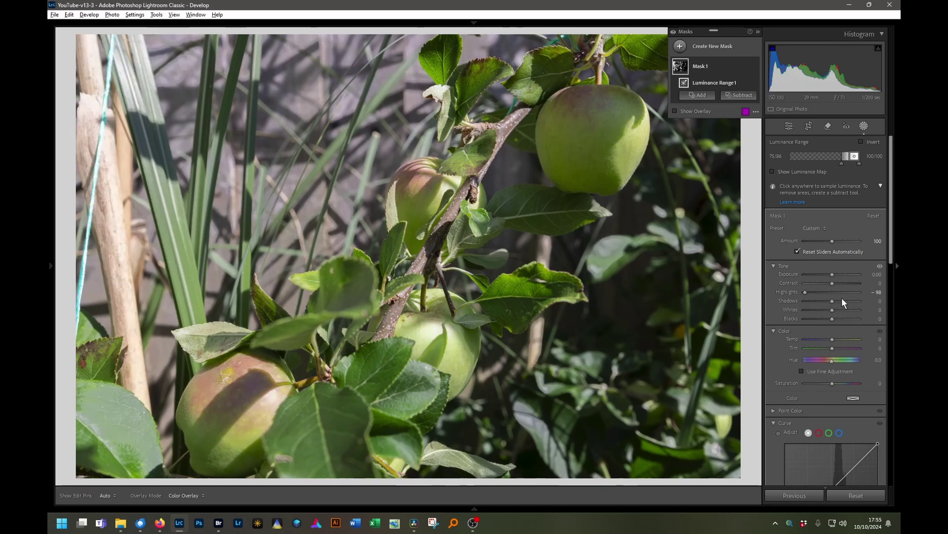